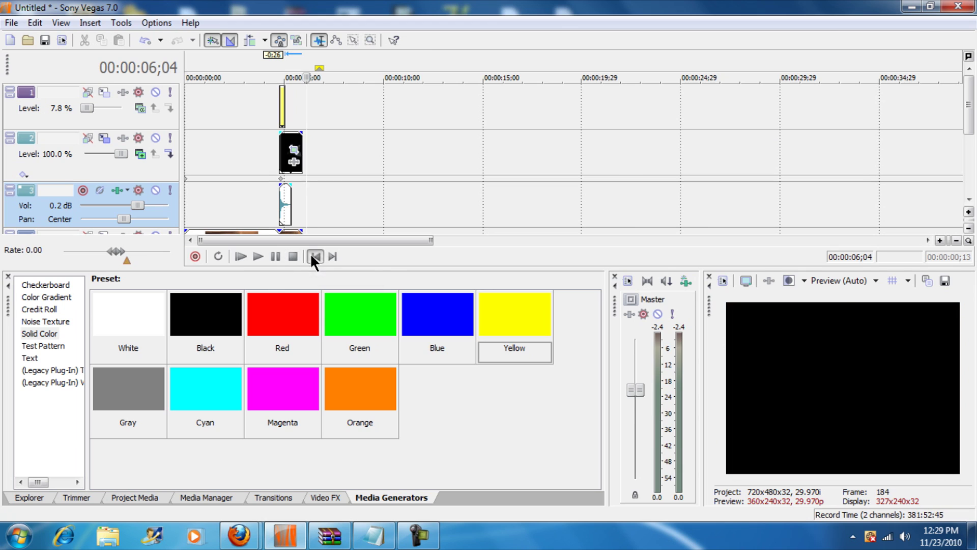
# - Delete all existing video and audio tracks to empty the timeline
pyautogui.click(356, 260)
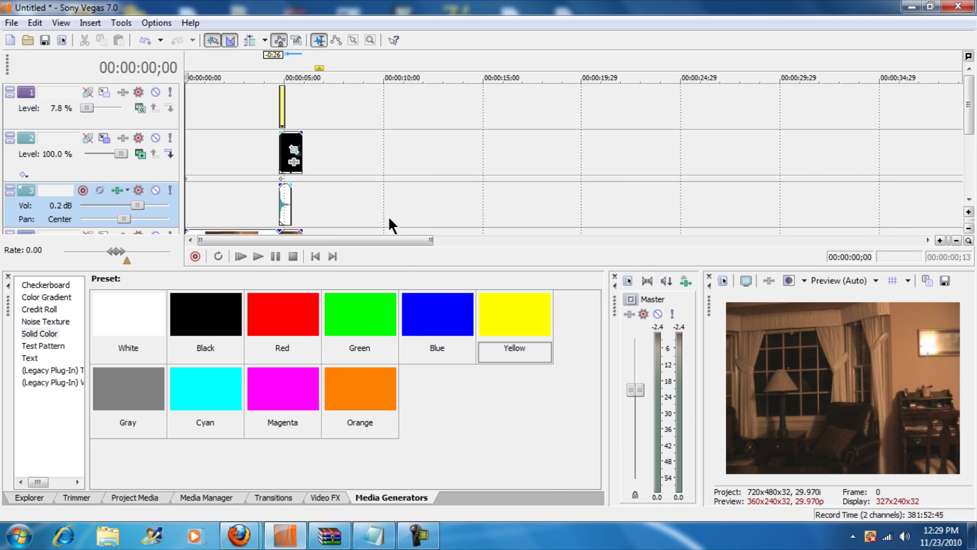
pyautogui.rightClick(158, 118)
pyautogui.click(181, 178)
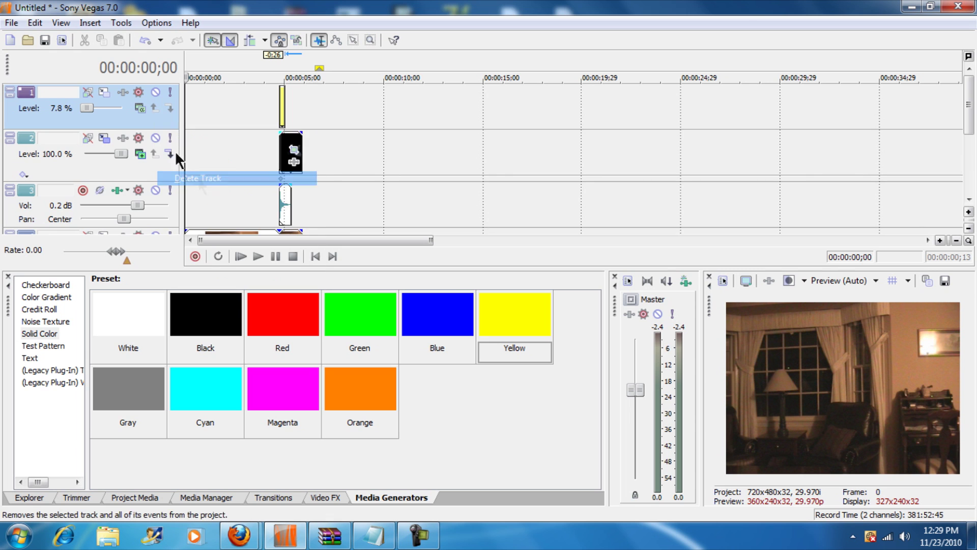
pyautogui.rightClick(166, 128)
pyautogui.click(179, 186)
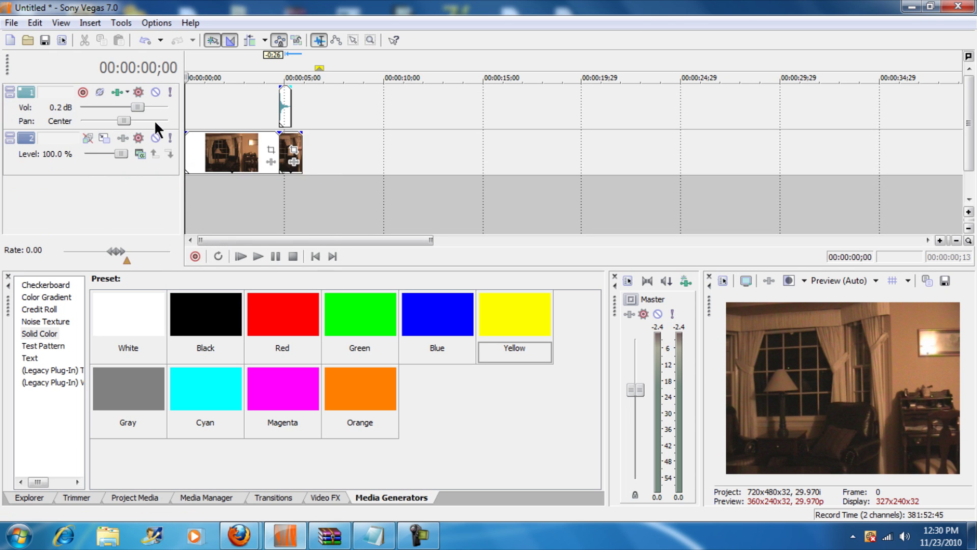
pyautogui.rightClick(154, 120)
pyautogui.click(171, 110)
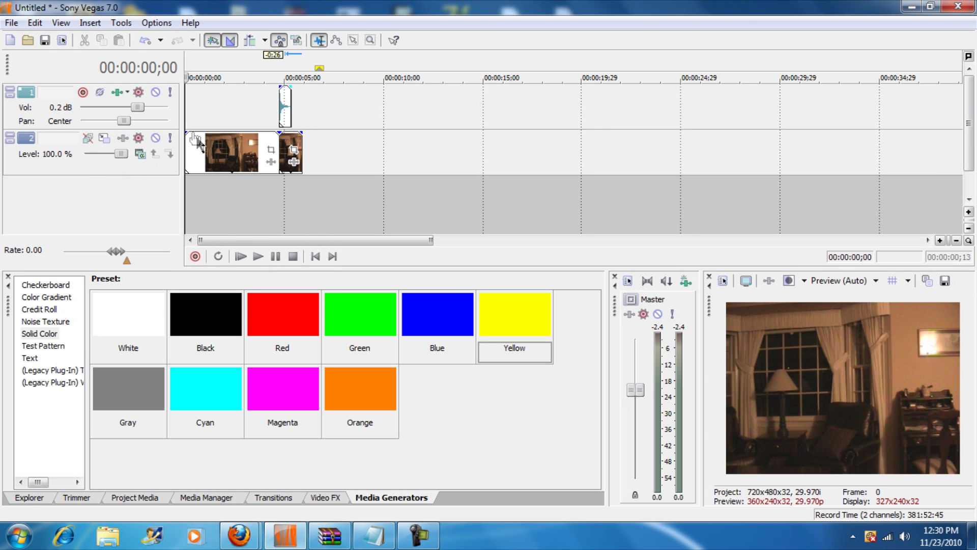
pyautogui.rightClick(157, 96)
pyautogui.click(197, 148)
pyautogui.rightClick(157, 119)
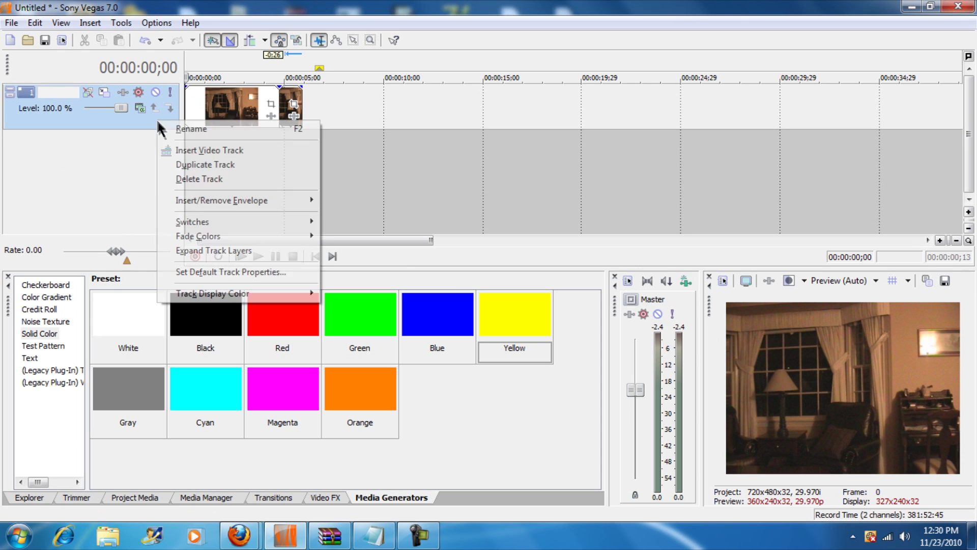
pyautogui.click(196, 179)
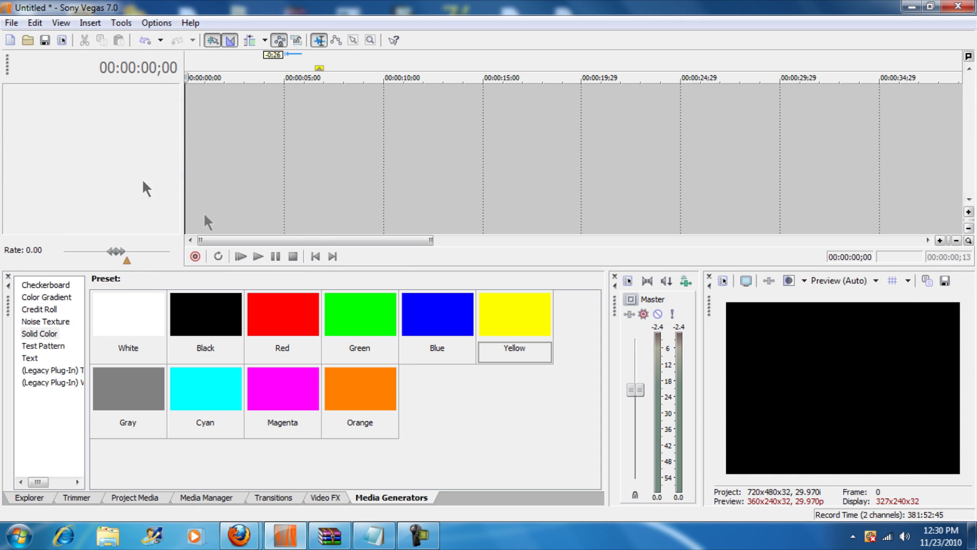
# - Place the MOV025.MOD clip from the project media at the very start of the timeline
pyautogui.click(133, 497)
pyautogui.moveTo(152, 336); pyautogui.dragTo(135, 43)
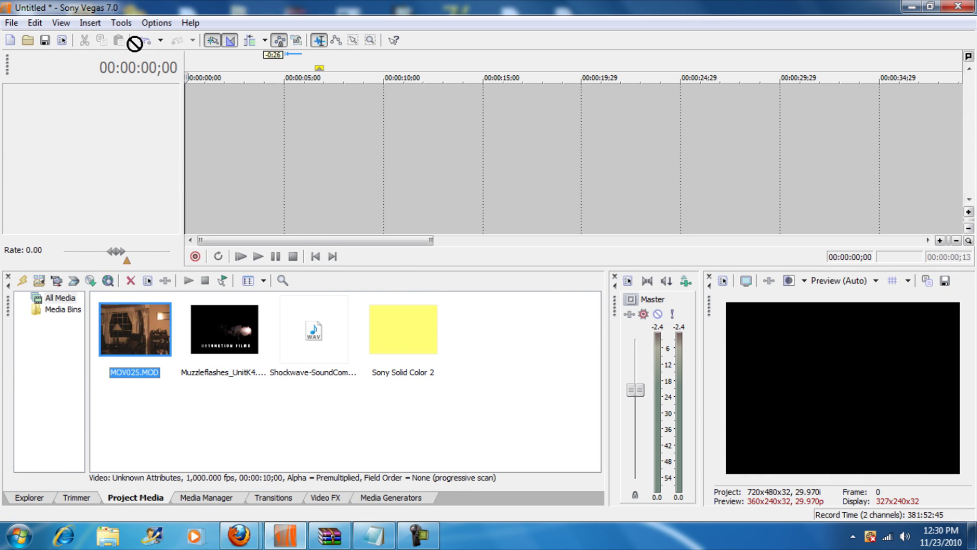
pyautogui.moveTo(187, 256); pyautogui.dragTo(210, 110)
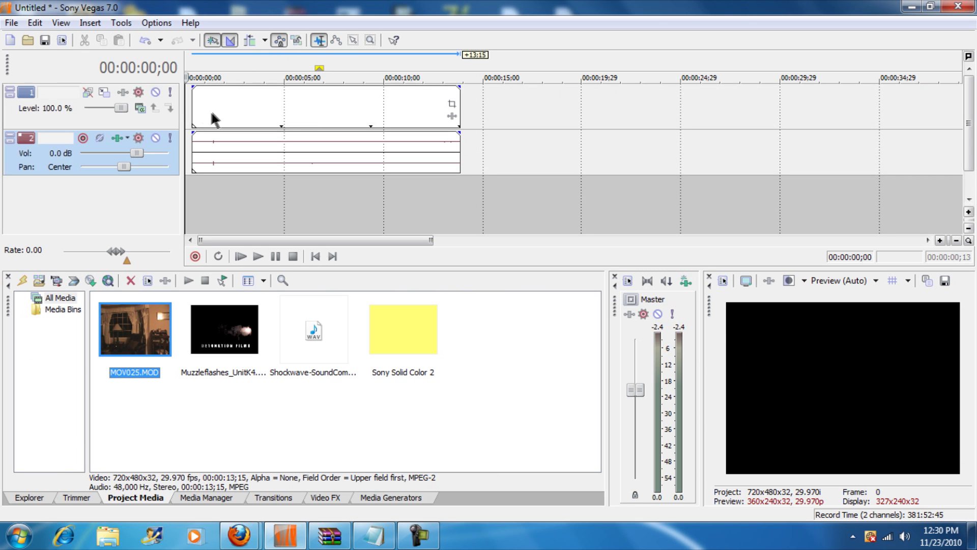
pyautogui.click(267, 120)
# - Split the MOV025.MOD clip at 00:00:05;22 and delete everything after the split
pyautogui.click(327, 116)
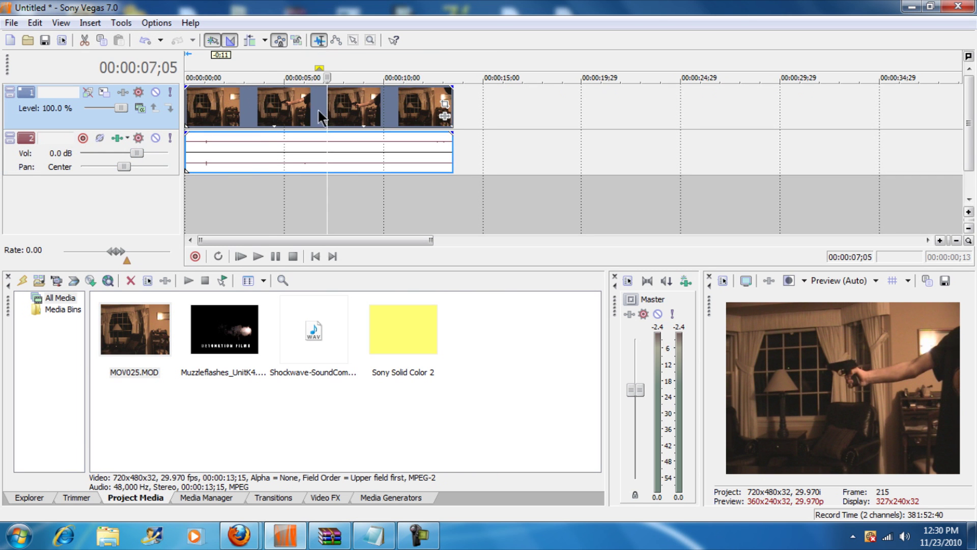
pyautogui.moveTo(325, 107); pyautogui.dragTo(298, 105)
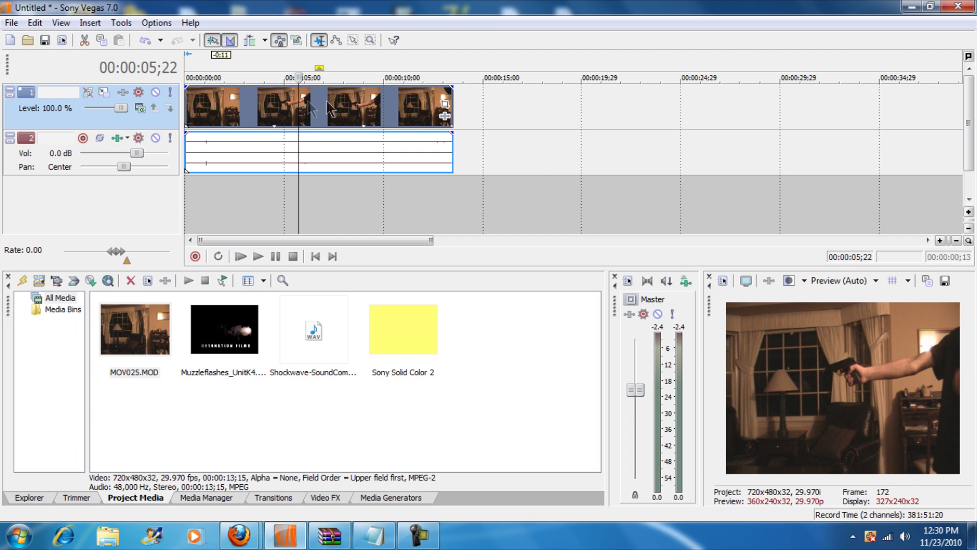
pyautogui.press('s')
pyautogui.click(350, 102)
pyautogui.press('Delete')
# - Split the clip at 00:00:02;19, delete the part before it, and move the remaining part to the timeline start
pyautogui.click(244, 115)
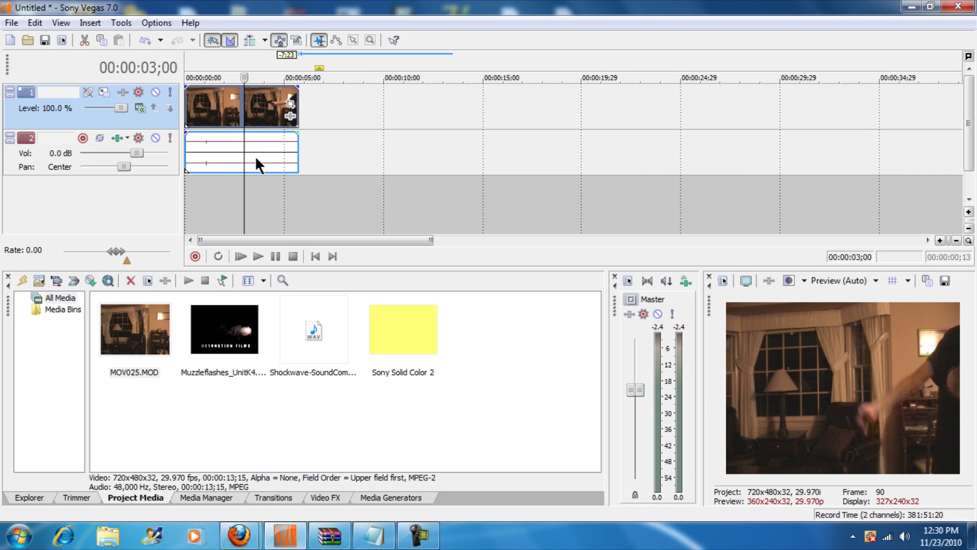
pyautogui.press('Left')
pyautogui.press('Left')
pyautogui.press('Left')
pyautogui.press('Left')
pyautogui.press('Left')
pyautogui.press('Left')
pyautogui.press('Left')
pyautogui.press('Left')
pyautogui.press('Left')
pyautogui.press('Left')
pyautogui.press('Left')
pyautogui.press('Left')
pyautogui.press('Left')
pyautogui.press('Right')
pyautogui.press('Right')
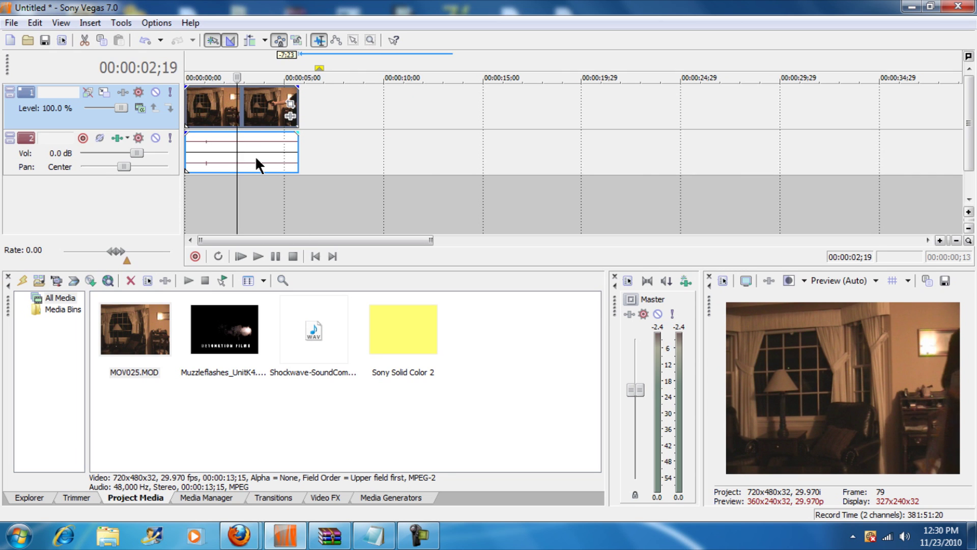
pyautogui.press('s')
pyautogui.click(206, 110)
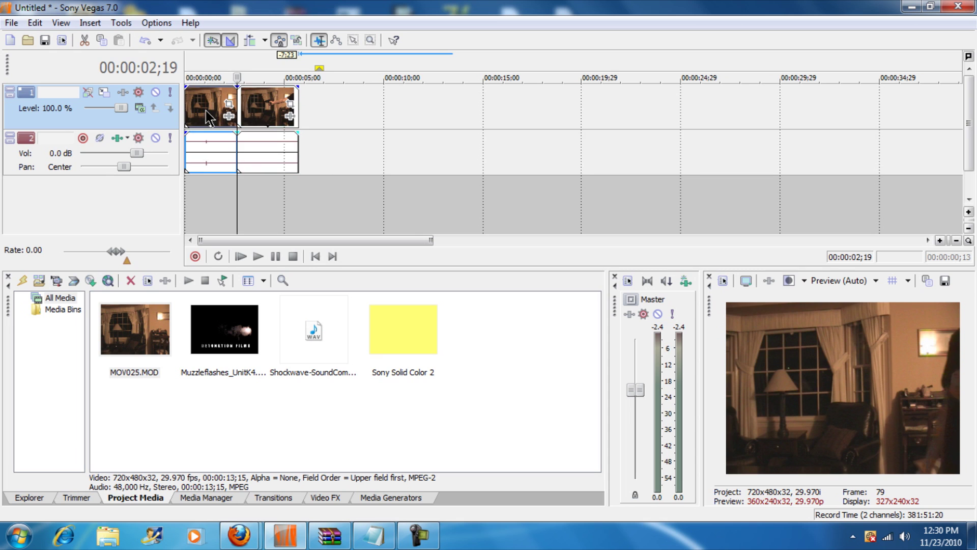
pyautogui.press('Delete')
pyautogui.moveTo(253, 108); pyautogui.dragTo(169, 99)
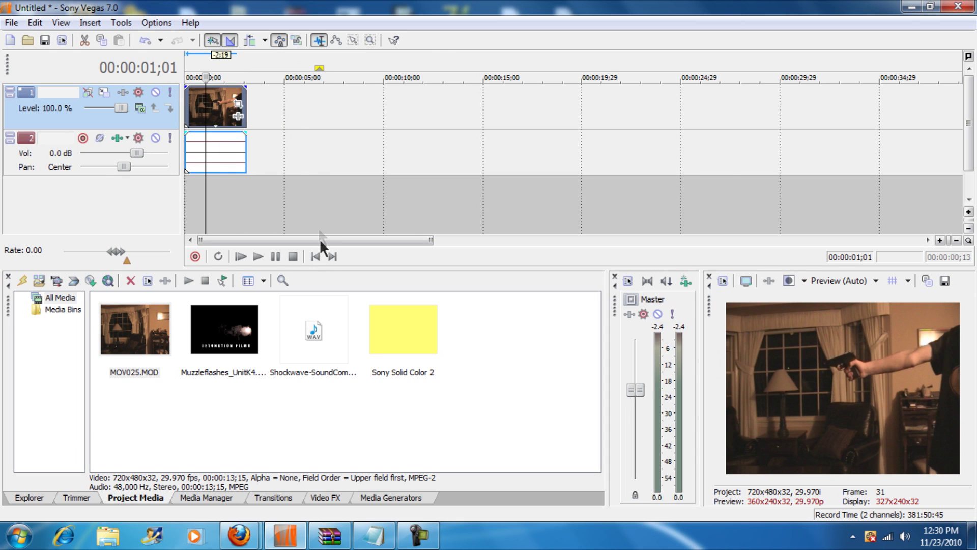
pyautogui.click(316, 256)
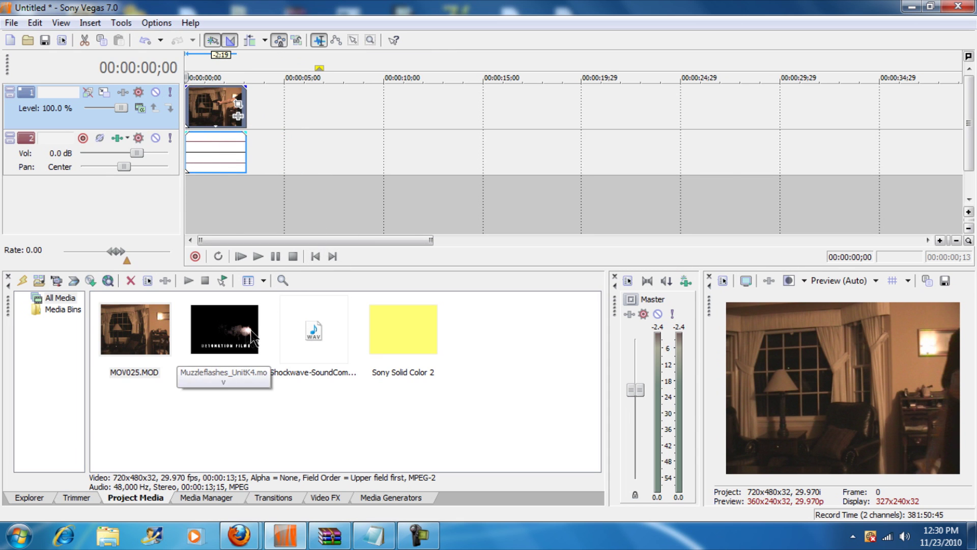
# - Switch to Firefox and open the effects stock footage directory on the Detonation Films site
pyautogui.moveTo(254, 527)
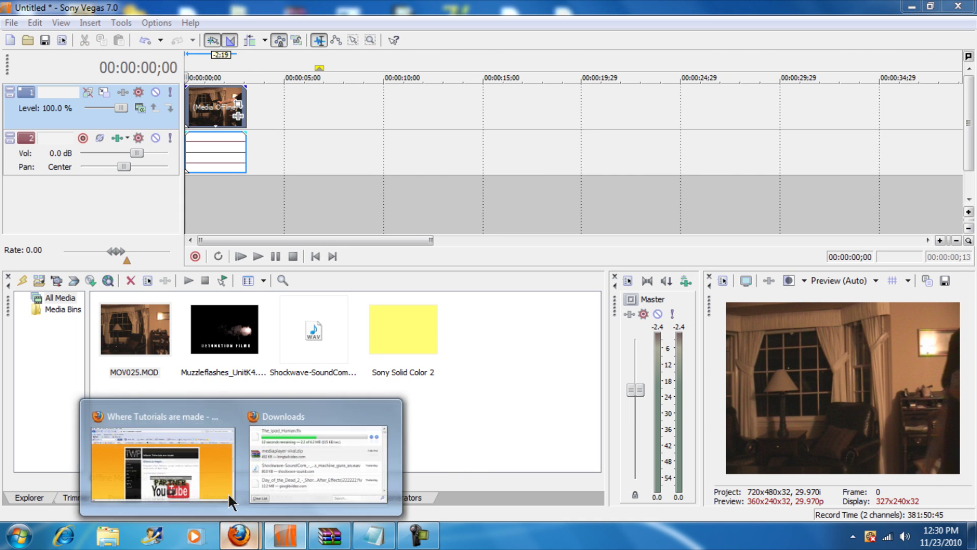
pyautogui.click(228, 491)
pyautogui.click(265, 119)
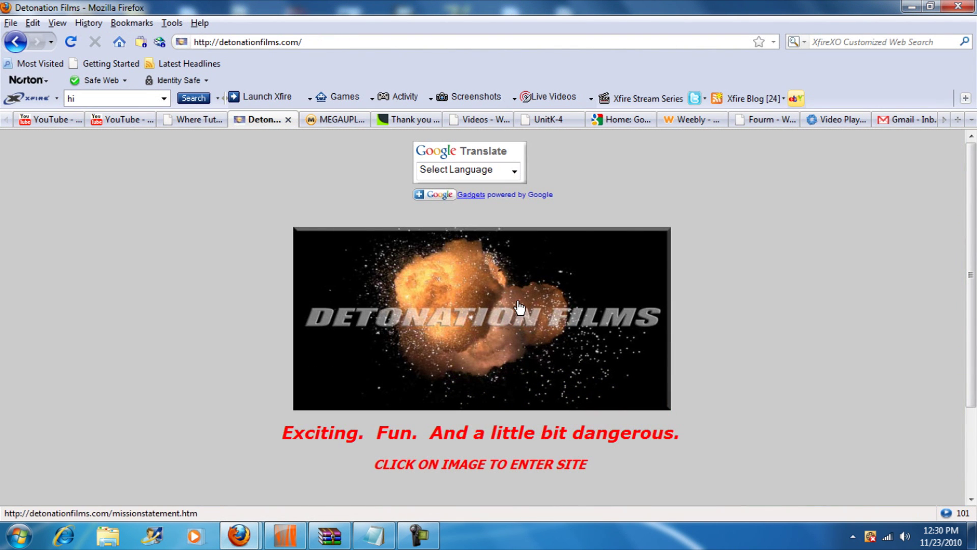
pyautogui.scroll(-3, 509, 301)
pyautogui.click(458, 277)
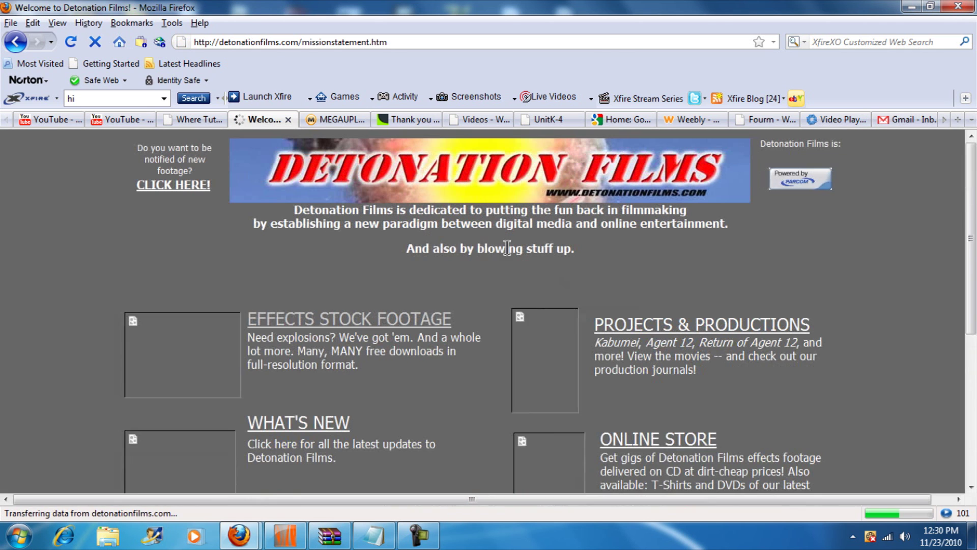
pyautogui.click(272, 319)
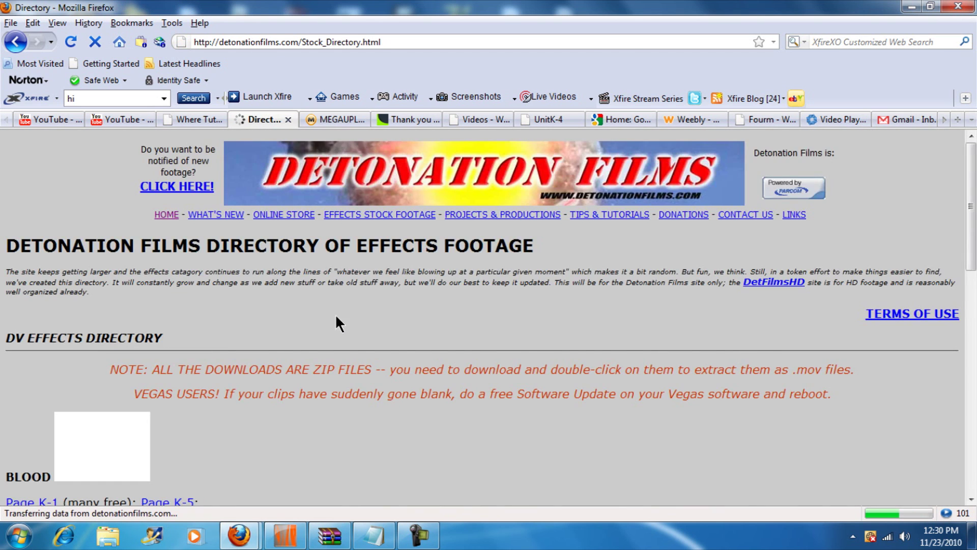
# - Find the Muzzle Flashes and Gun Effects section, preview its sample video, and open its Page K-4
pyautogui.scroll(-5, 392, 336)
pyautogui.scroll(-15, 393, 330)
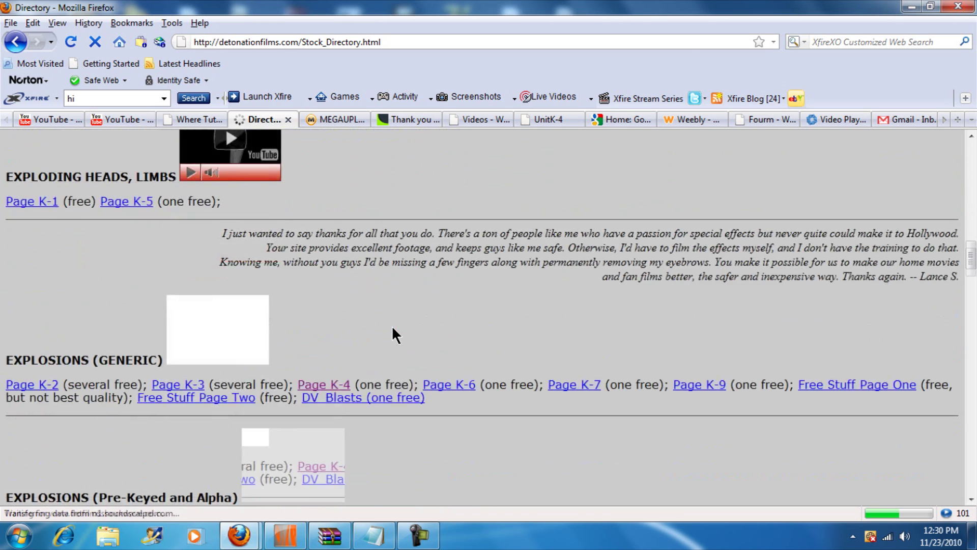
pyautogui.scroll(-10, 392, 332)
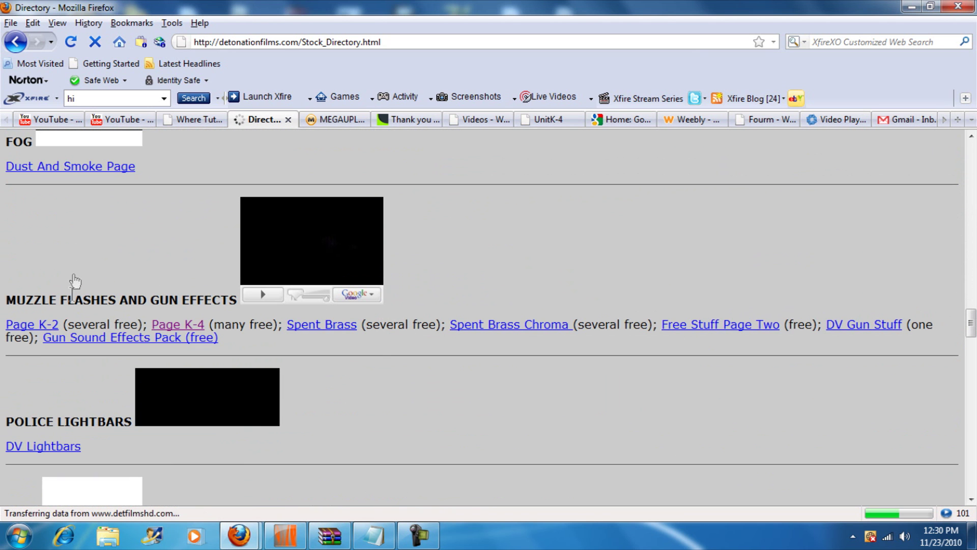
pyautogui.click(264, 296)
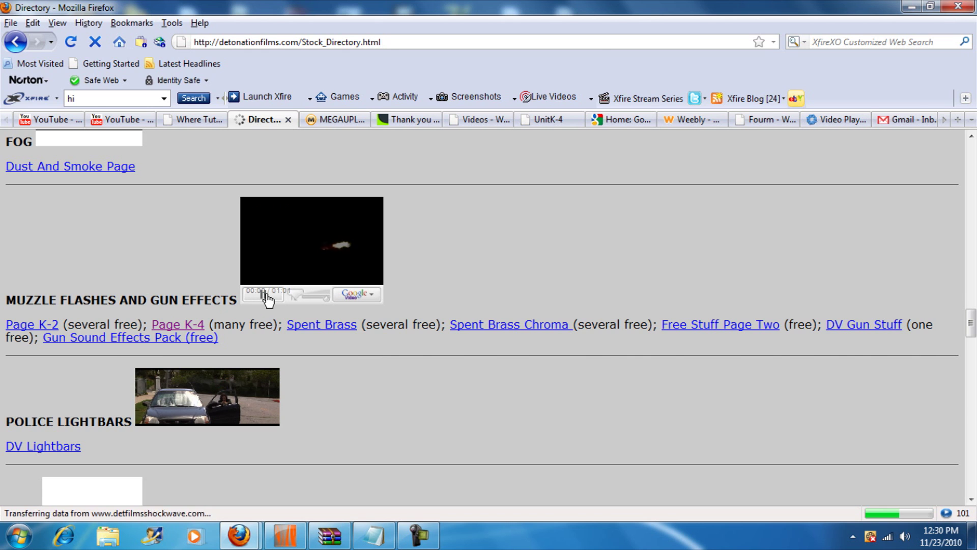
pyautogui.click(265, 293)
pyautogui.click(181, 330)
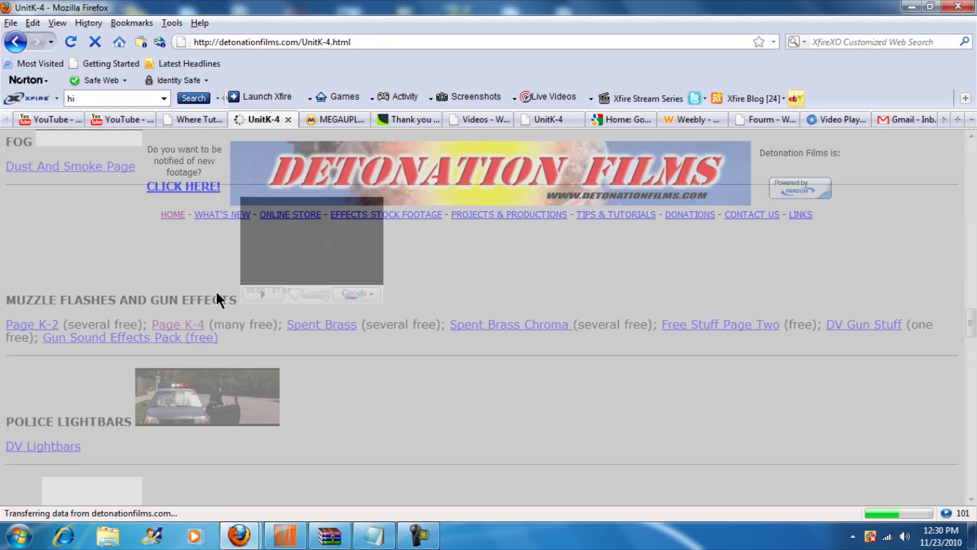
# - Locate the free all-purpose muzzle flashes download on the page, play its preview, and return to Sony Vegas
pyautogui.scroll(-15, 213, 273)
pyautogui.scroll(-20, 216, 280)
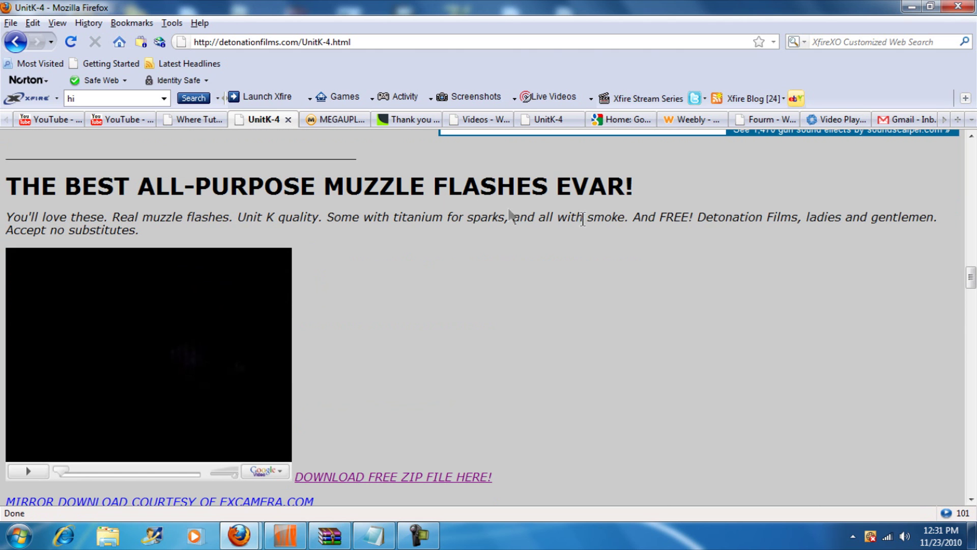
pyautogui.scroll(-3, 579, 272)
pyautogui.scroll(3, 568, 279)
pyautogui.scroll(-6, 559, 285)
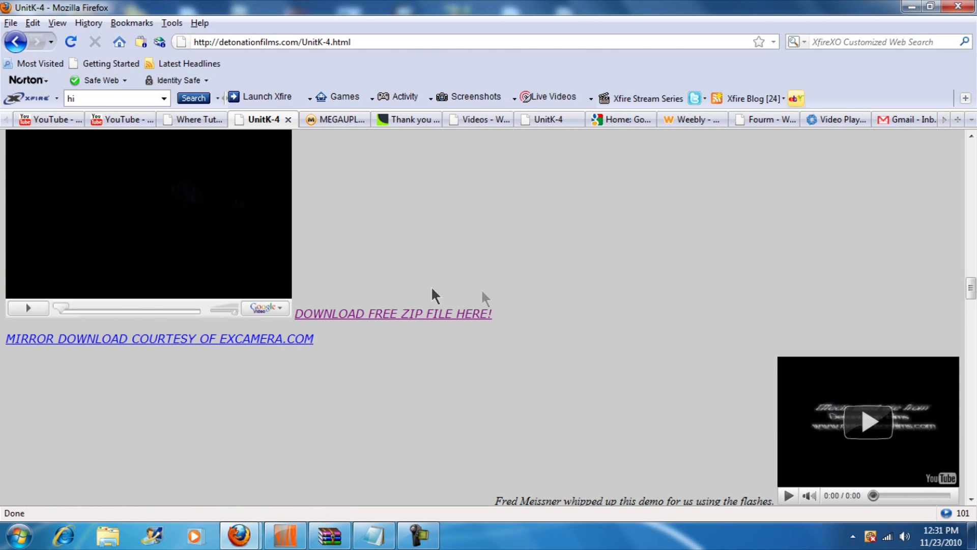
pyautogui.click(29, 308)
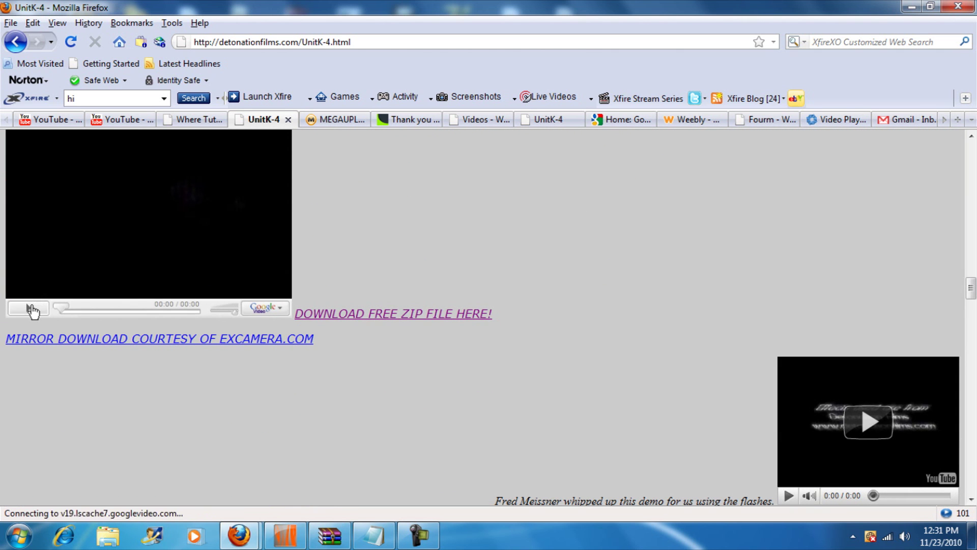
pyautogui.scroll(3, 457, 299)
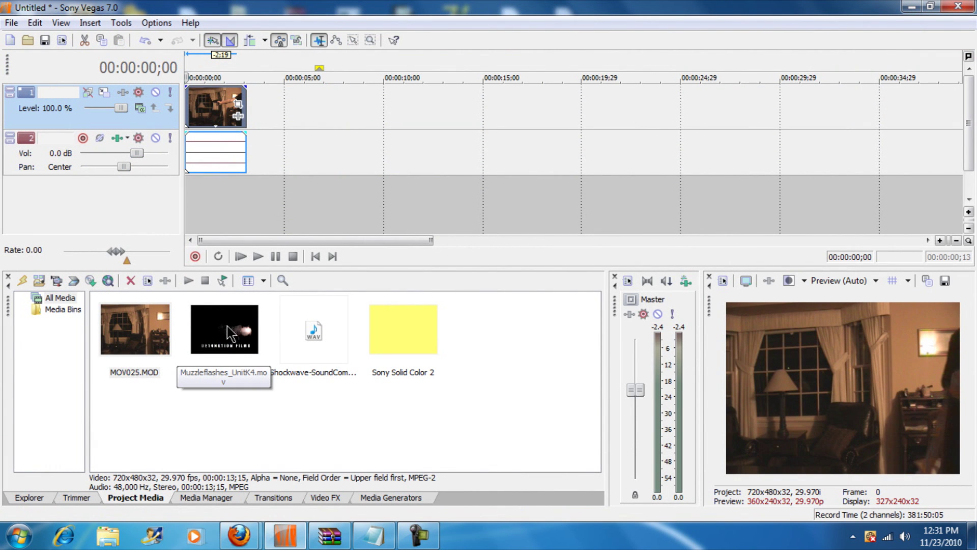
# - Delete the footage's audio track and insert a new video track above the footage
pyautogui.rightClick(163, 145)
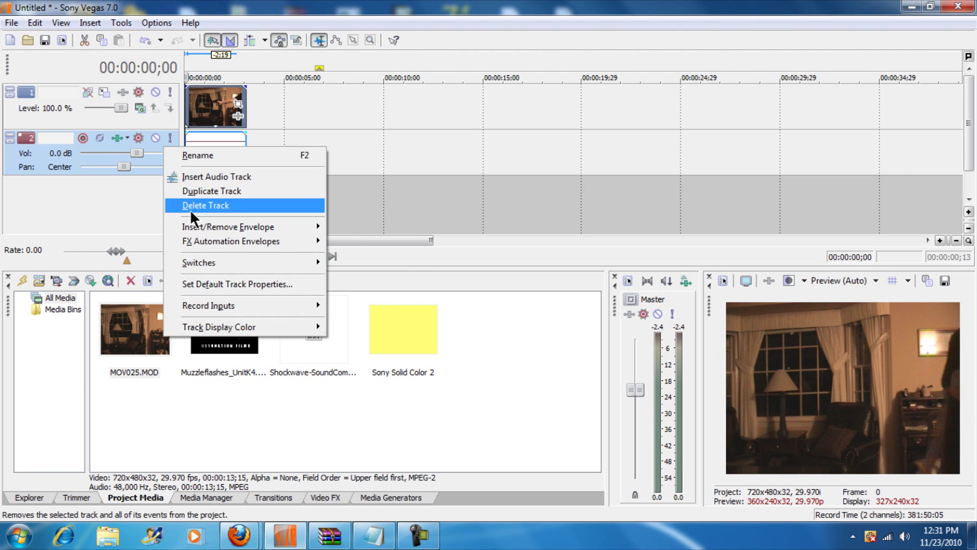
pyautogui.click(191, 210)
pyautogui.rightClick(308, 106)
pyautogui.click(330, 135)
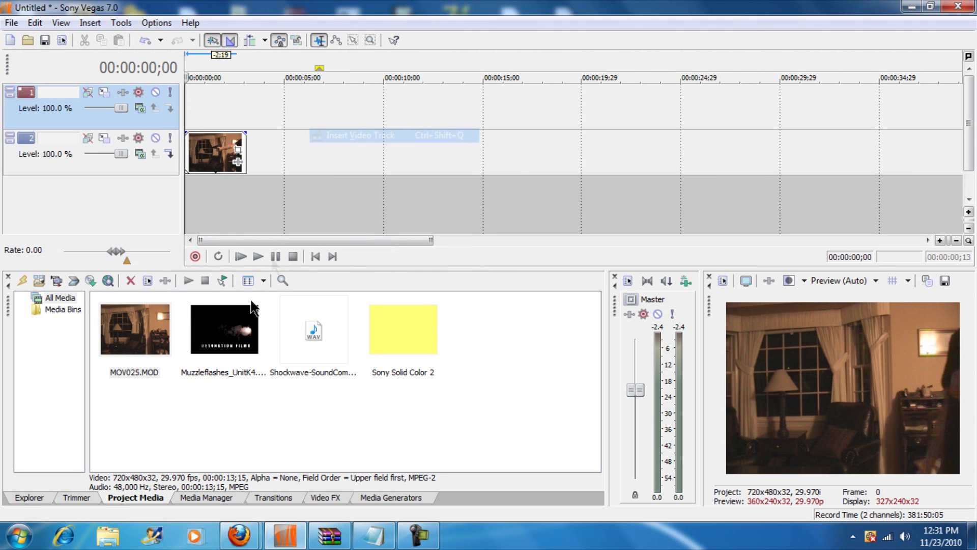
# - Add Muzzleflashes_UnitK4.mov to the new top track and trim it to a single flash about 1;23 long at the timeline start
pyautogui.moveTo(224, 328); pyautogui.dragTo(186, 100)
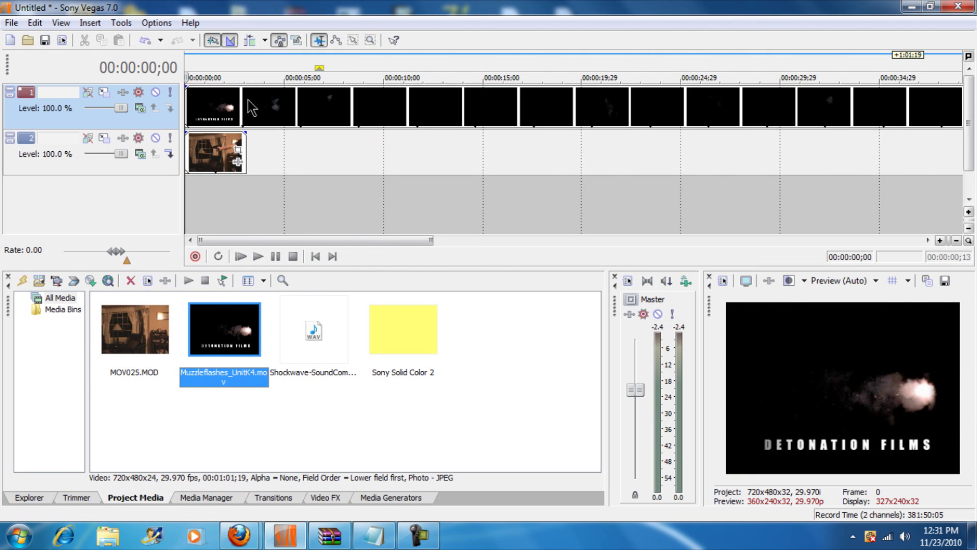
pyautogui.click(253, 106)
pyautogui.moveTo(256, 106); pyautogui.dragTo(182, 104)
pyautogui.moveTo(435, 111); pyautogui.dragTo(177, 97)
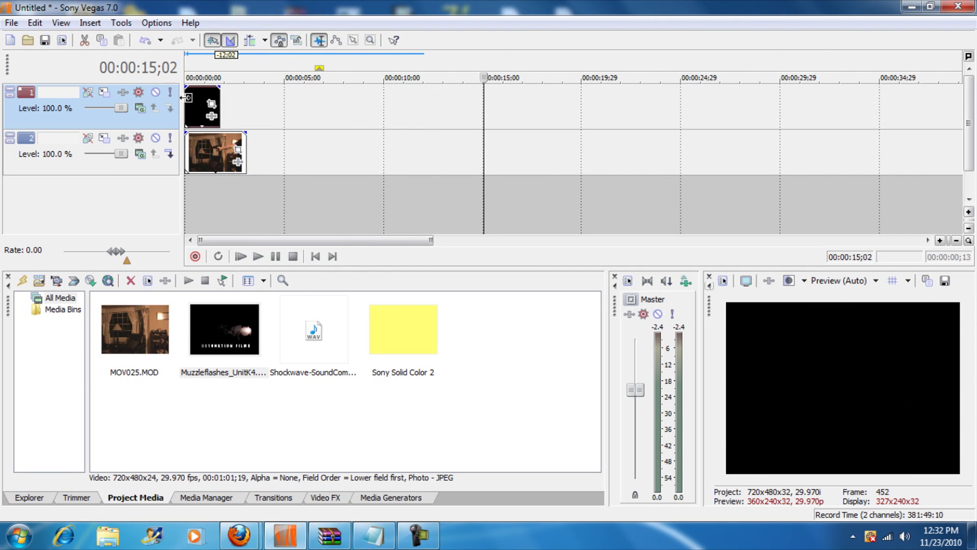
pyautogui.click(187, 97)
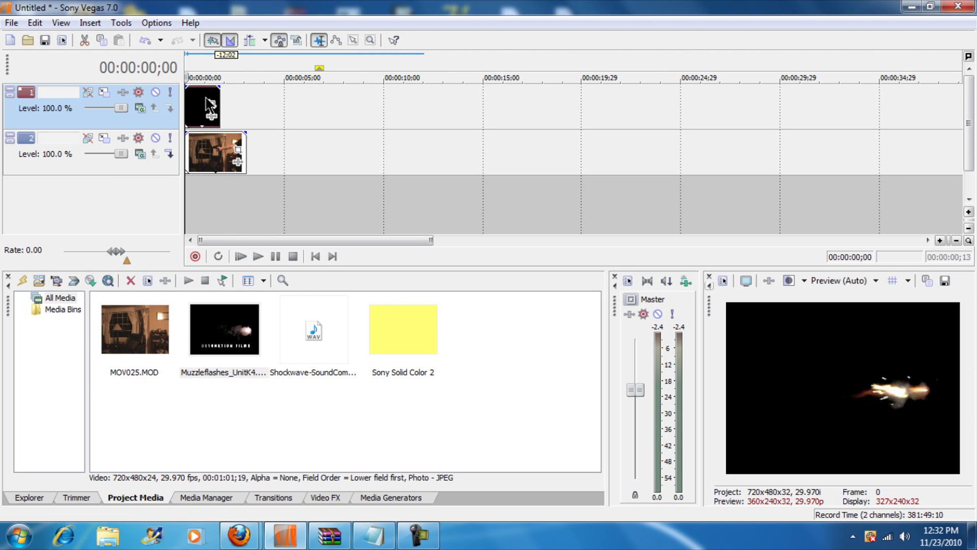
pyautogui.hotkey('ctrl', 'c')
pyautogui.click(223, 93)
pyautogui.hotkey('ctrl', 'v')
pyautogui.hotkey('ctrl', 'v')
pyautogui.hotkey('ctrl', 'v')
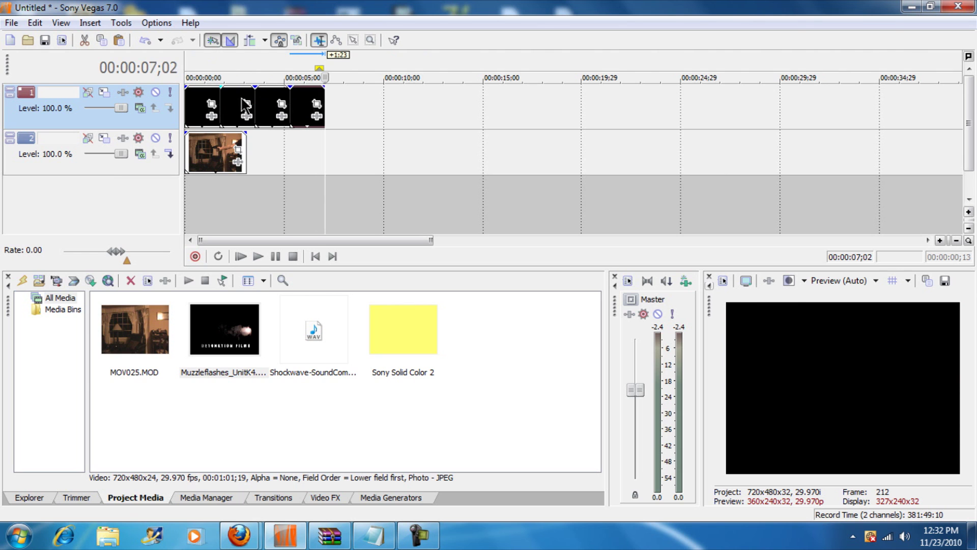
pyautogui.hotkey('ctrl', 'z')
pyautogui.hotkey('ctrl', 'z')
pyautogui.hotkey('ctrl', 'z')
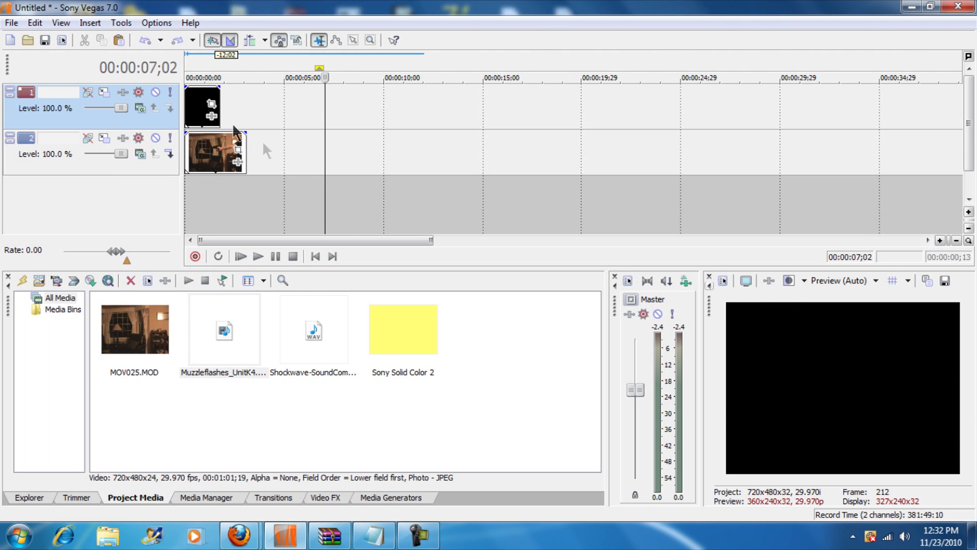
# - Move the muzzle flash clip along the top track to about the five-second mark, clear of the gun footage
pyautogui.click(204, 113)
pyautogui.moveTo(204, 114); pyautogui.dragTo(291, 115)
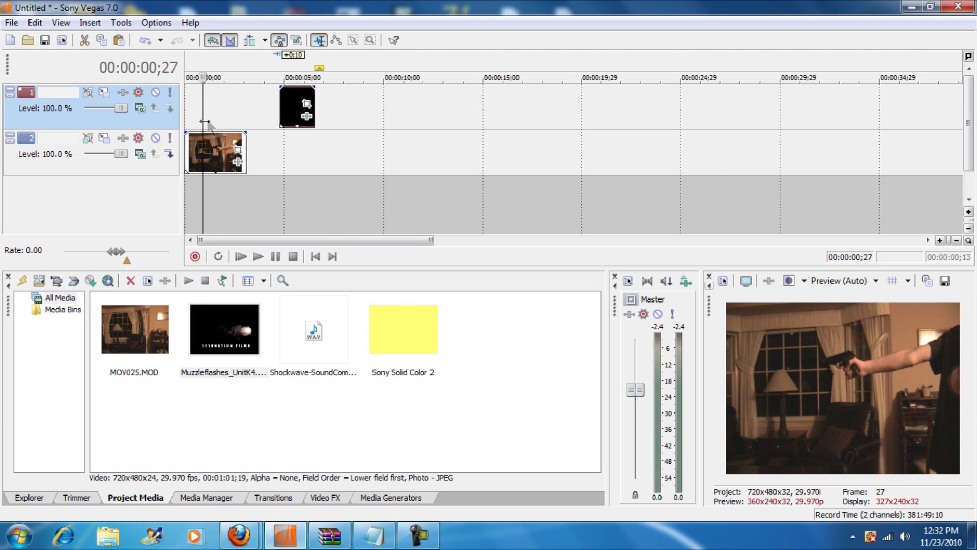
# - Scrub through the gun footage frame by frame and place the timeline cursor on the firing frame at 00:00:02;04
pyautogui.moveTo(202, 120); pyautogui.dragTo(206, 119)
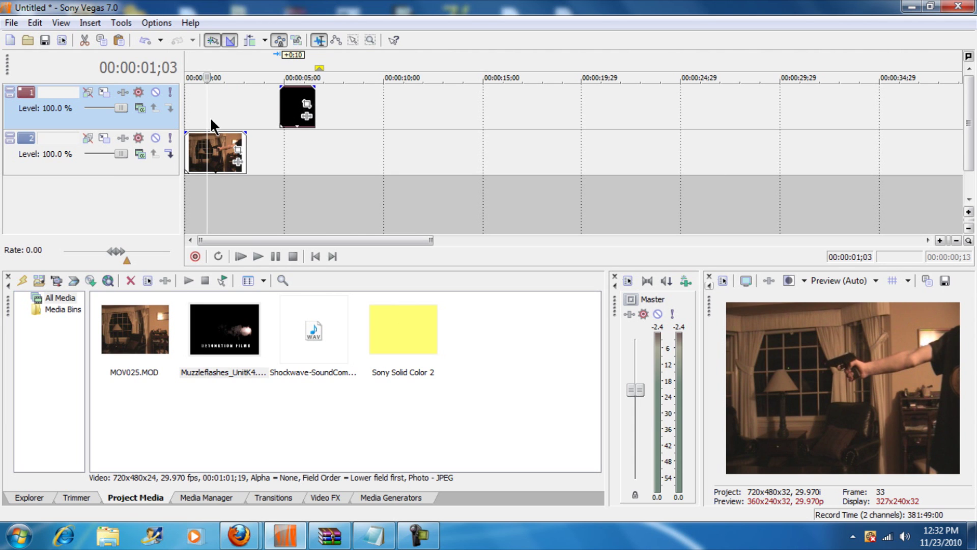
pyautogui.press('Right')
pyautogui.press('Right')
pyautogui.press('Right')
pyautogui.press('Right')
pyautogui.press('Right')
pyautogui.press('Right')
pyautogui.press('Right')
pyautogui.press('Right')
pyautogui.press('Right')
pyautogui.press('Right')
pyautogui.press('Right')
pyautogui.press('Right')
pyautogui.press('Right')
pyautogui.press('Right')
pyautogui.press('Right')
pyautogui.press('Right')
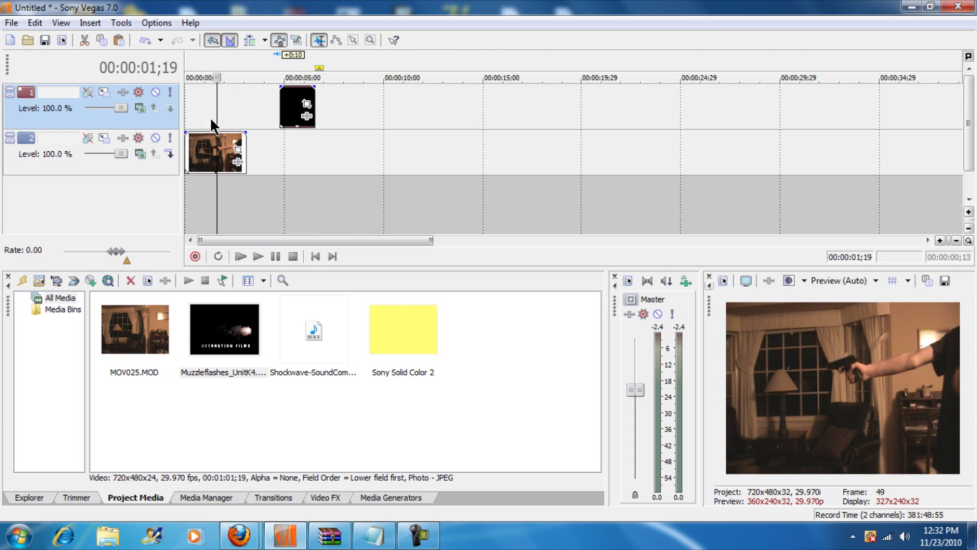
pyautogui.press('Right')
pyautogui.press('Right')
pyautogui.press('Right')
pyautogui.press('Right')
pyautogui.press('Right')
pyautogui.press('Right')
pyautogui.press('Right')
pyautogui.press('Right')
pyautogui.press('Right')
pyautogui.press('Right')
pyautogui.press('Right')
pyautogui.press('Right')
pyautogui.press('Right')
pyautogui.press('Right')
pyautogui.press('Right')
pyautogui.press('Right')
pyautogui.press('Right')
pyautogui.press('Right')
pyautogui.press('Right')
pyautogui.press('Right')
pyautogui.scroll(-2, 210, 117)
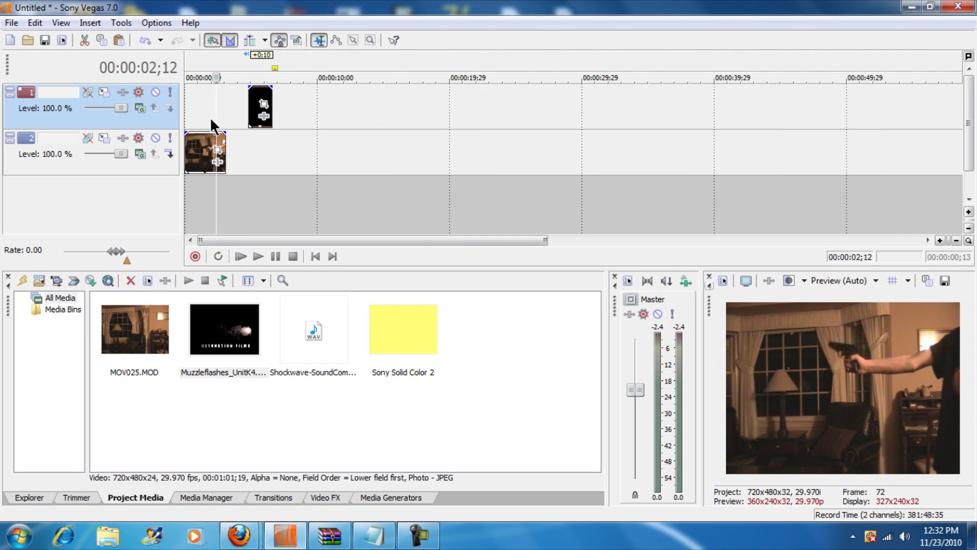
pyautogui.press('Left')
pyautogui.press('Left')
pyautogui.press('Left')
pyautogui.press('Left')
pyautogui.press('Left')
pyautogui.press('Left')
pyautogui.press('Left')
pyautogui.press('Left')
pyautogui.press('Left')
pyautogui.press('Left')
pyautogui.press('Left')
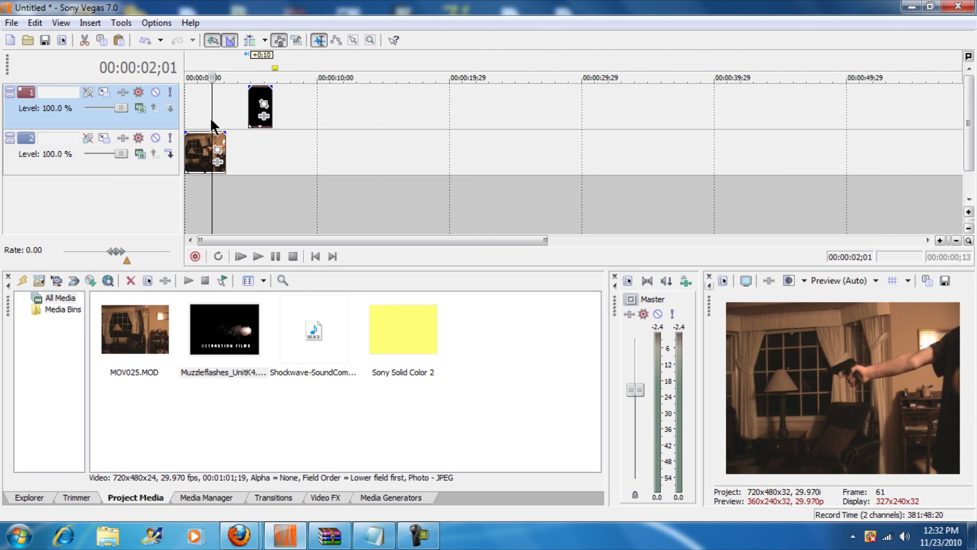
pyautogui.scroll(3, 211, 120)
pyautogui.press('Left')
pyautogui.press('Left')
pyautogui.press('Left')
pyautogui.press('Left')
pyautogui.press('Left')
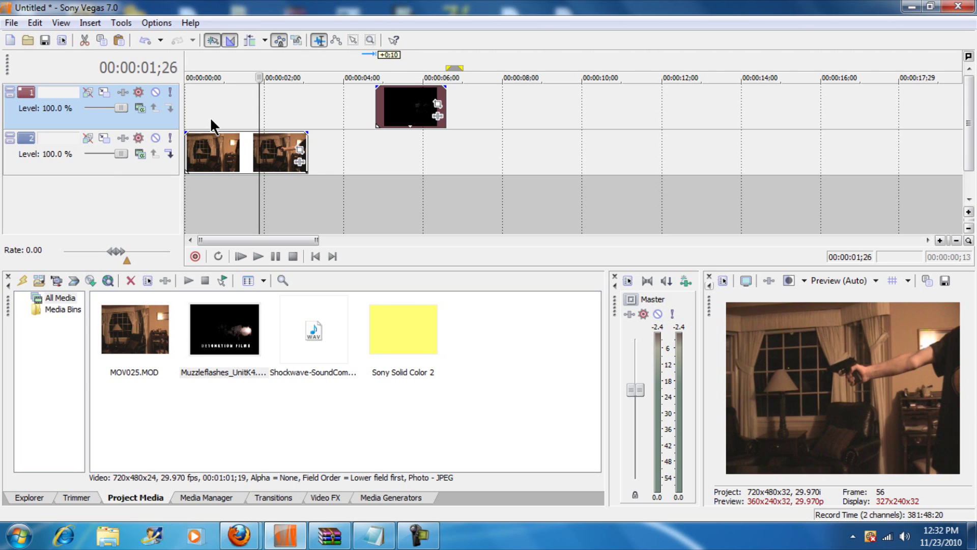
pyautogui.press('Left')
pyautogui.press('Left')
pyautogui.press('Left')
pyautogui.press('Left')
pyautogui.press('Left')
pyautogui.press('Left')
pyautogui.press('Left')
pyautogui.press('Left')
pyautogui.press('Left')
pyautogui.press('Left')
pyautogui.press('Left')
pyautogui.press('Left')
pyautogui.press('Left')
pyautogui.press('Left')
pyautogui.press('Left')
pyautogui.press('Left')
pyautogui.press('Left')
pyautogui.press('Left')
pyautogui.press('Left')
pyautogui.press('Right')
pyautogui.press('Right')
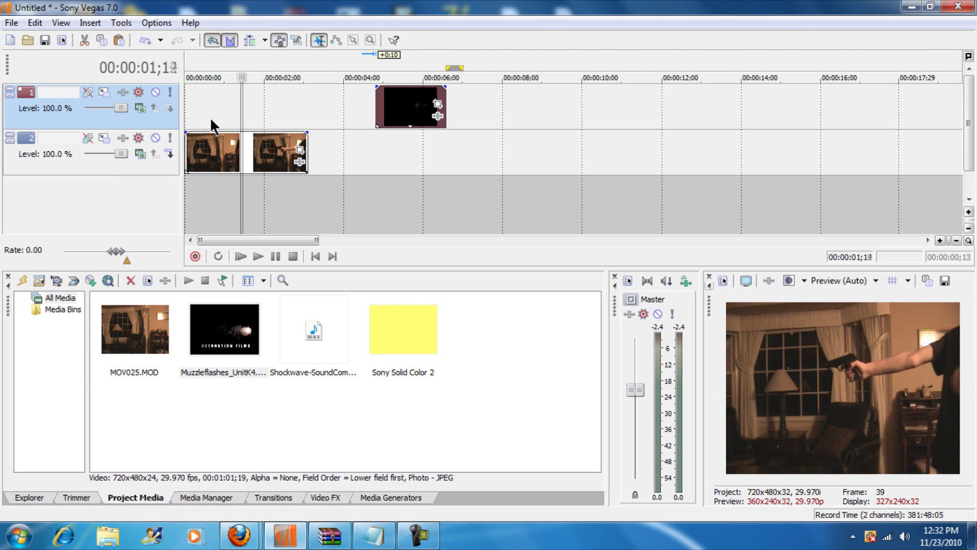
pyautogui.press('Right')
pyautogui.press('Right')
pyautogui.press('Right')
pyautogui.press('Right')
pyautogui.press('Right')
pyautogui.press('Right')
pyautogui.press('Right')
pyautogui.press('Right')
pyautogui.press('Right')
pyautogui.press('Right')
pyautogui.press('Right')
pyautogui.press('Right')
pyautogui.press('Right')
pyautogui.press('Right')
pyautogui.press('Right')
pyautogui.press('Right')
pyautogui.press('Right')
pyautogui.press('Right')
pyautogui.press('Right')
pyautogui.press('Right')
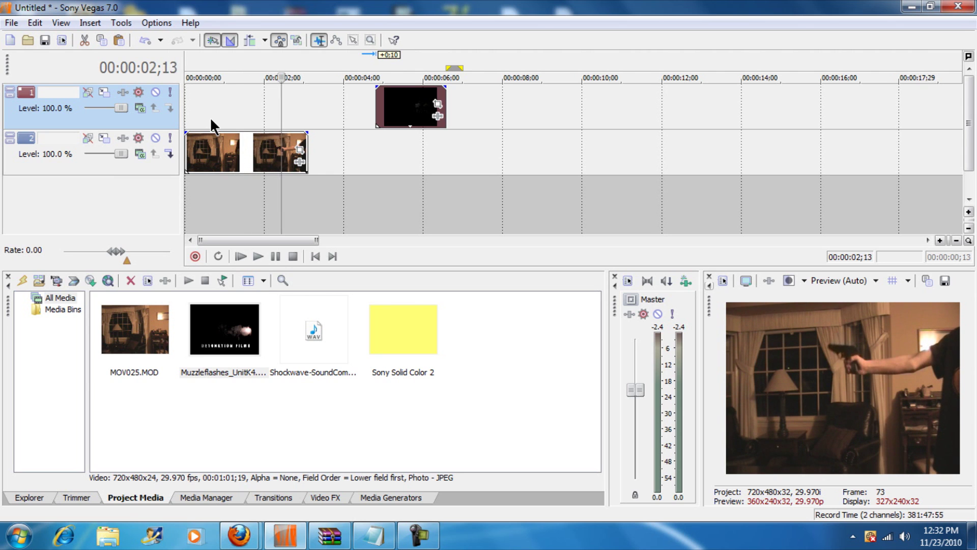
pyautogui.press('Left')
pyautogui.press('Left')
pyautogui.press('Left')
pyautogui.press('Left')
pyautogui.press('Left')
pyautogui.press('Left')
pyautogui.press('Left')
pyautogui.press('Left')
pyautogui.press('Left')
pyautogui.press('Left')
pyautogui.press('Left')
pyautogui.press('Left')
pyautogui.press('Left')
pyautogui.press('Left')
pyautogui.press('Left')
pyautogui.press('Left')
pyautogui.press('Right')
pyautogui.press('Right')
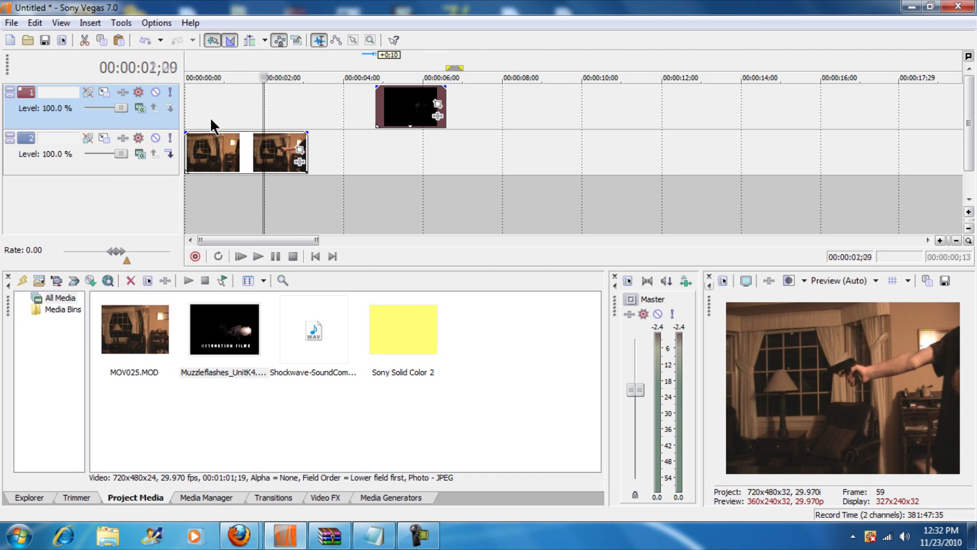
pyautogui.press('Right')
pyautogui.press('Right')
pyautogui.press('Right')
pyautogui.press('Right')
pyautogui.press('Right')
pyautogui.press('Right')
pyautogui.press('Left')
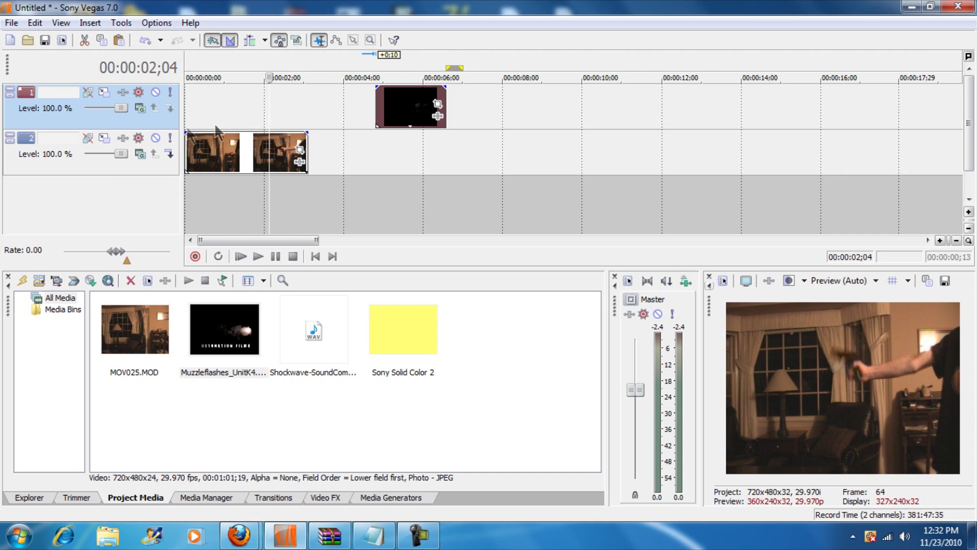
# - Split the gun footage at 00:00:02;04 and align the start of the muzzle flash clip with the split
pyautogui.scroll(5, 216, 126)
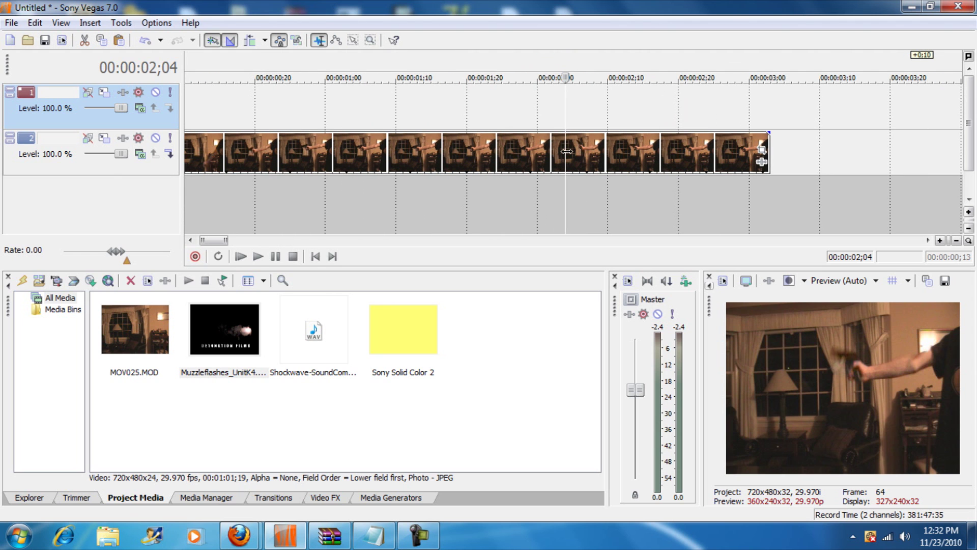
pyautogui.click(566, 154)
pyautogui.press('s')
pyautogui.scroll(-4, 566, 155)
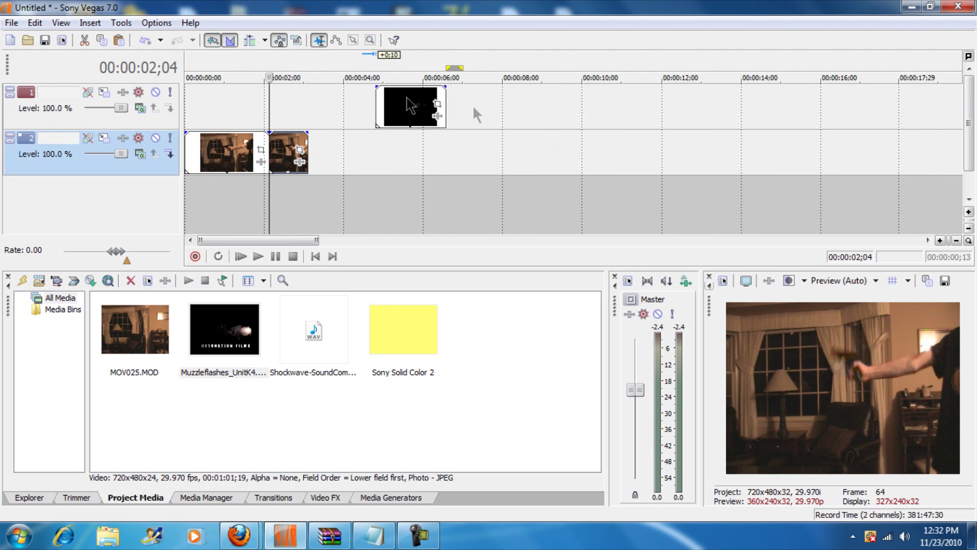
pyautogui.moveTo(415, 116); pyautogui.dragTo(300, 122)
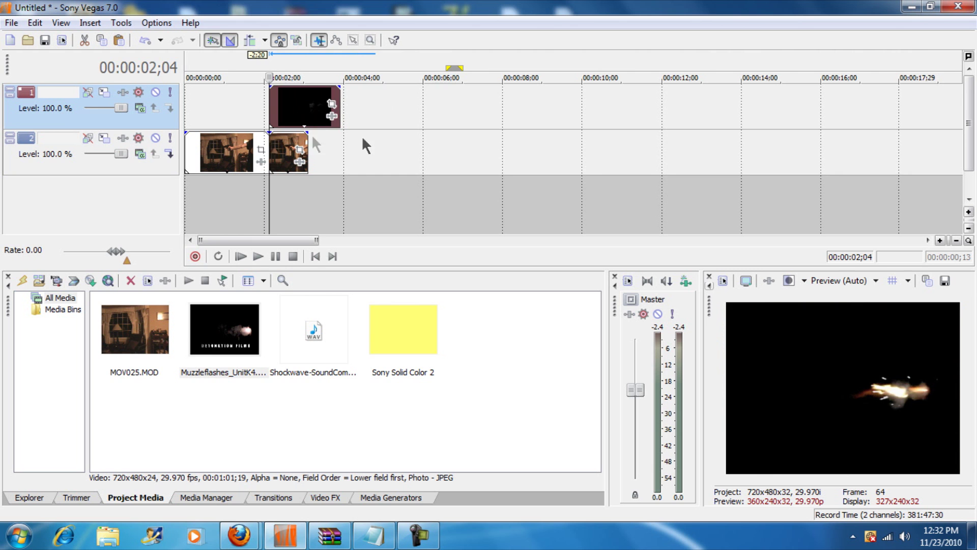
# - Try the Add compositing mode on the muzzle flash track, and switch it back to Source Alpha
pyautogui.click(140, 108)
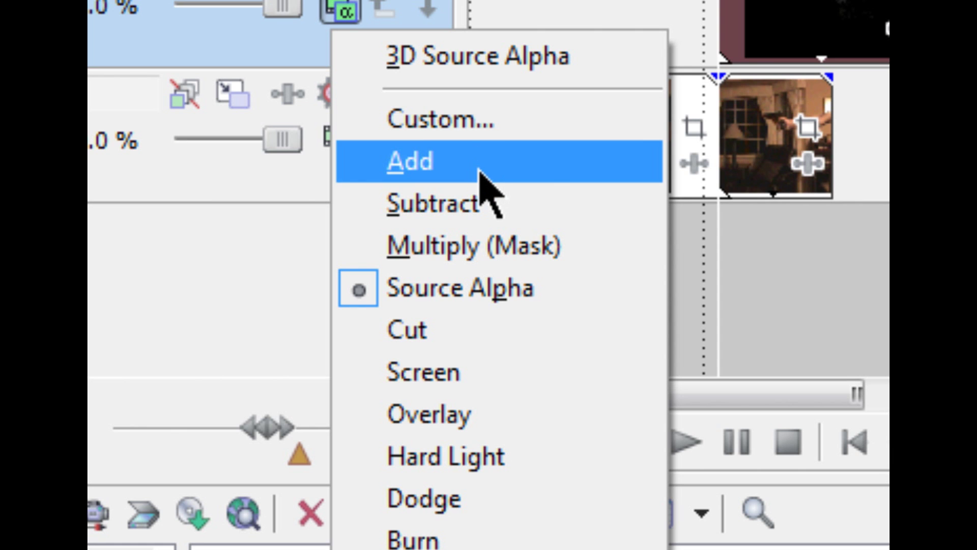
pyautogui.click(481, 168)
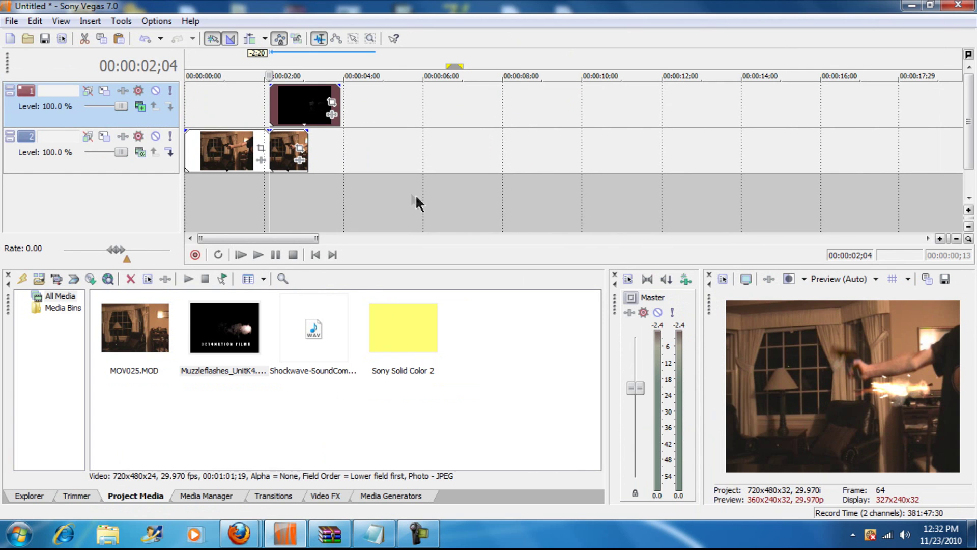
pyautogui.click(140, 106)
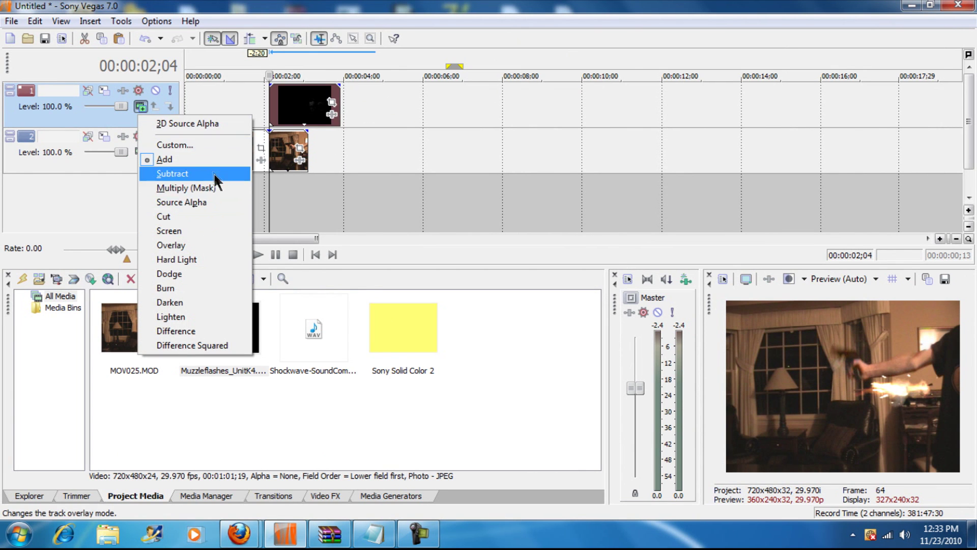
pyautogui.click(187, 201)
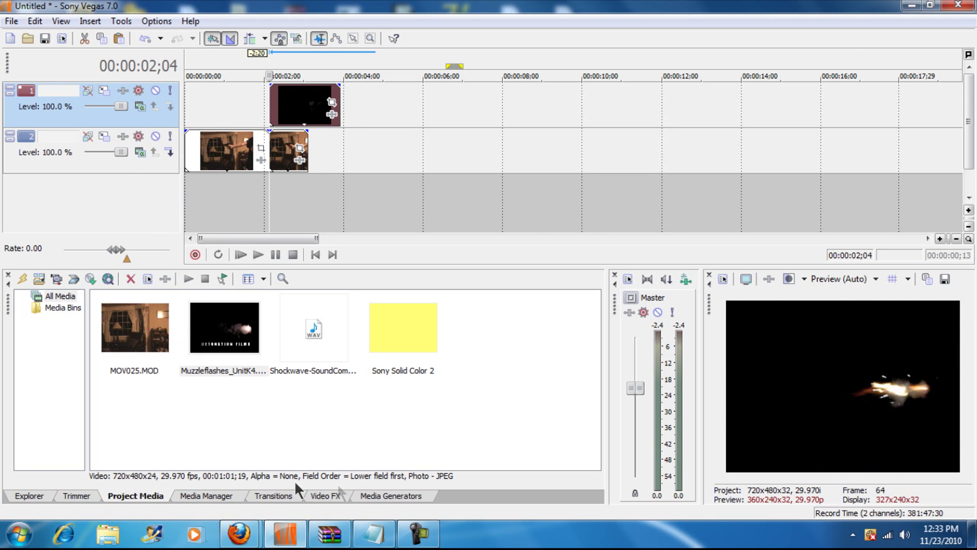
# - Apply the Sony Chroma Keyer to the muzzle flash clip and sample its black background as the key color
pyautogui.click(343, 497)
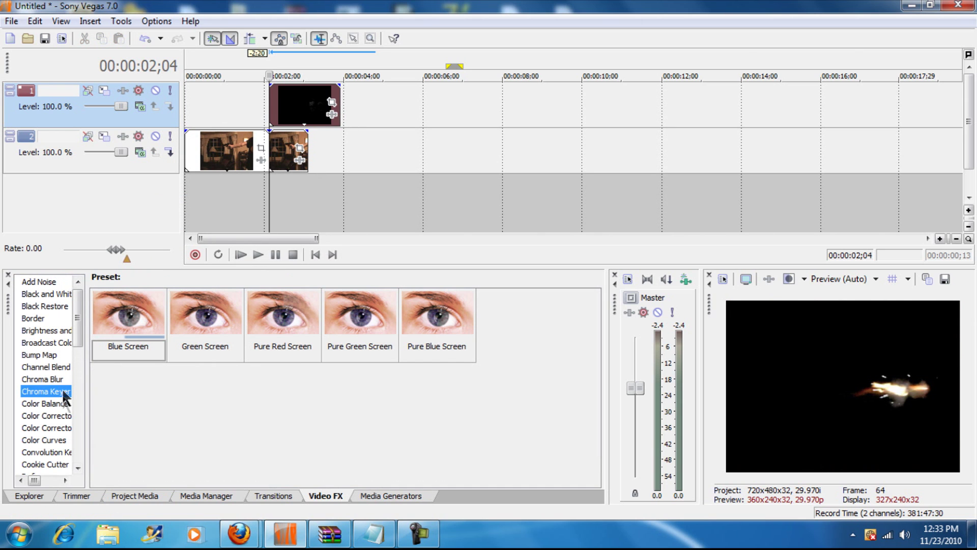
pyautogui.click(332, 117)
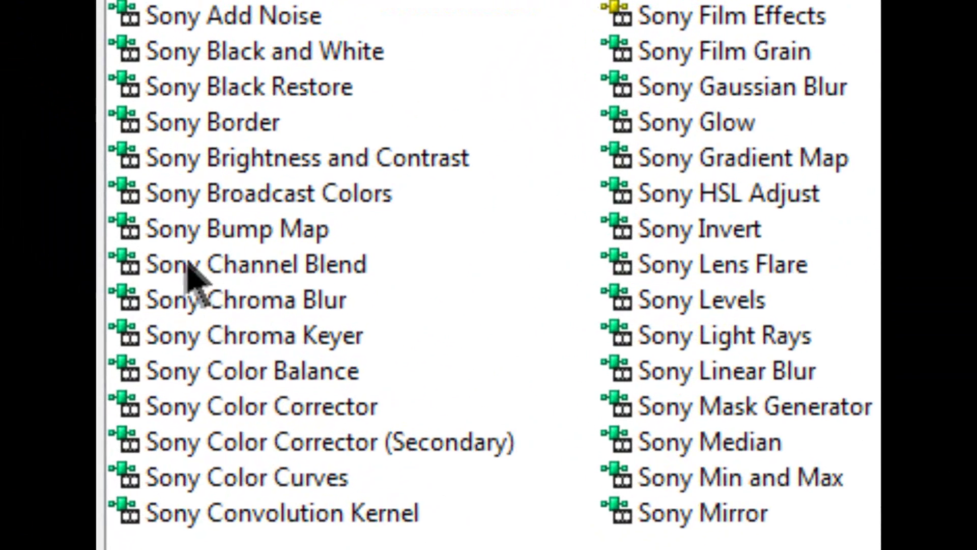
pyautogui.click(225, 330)
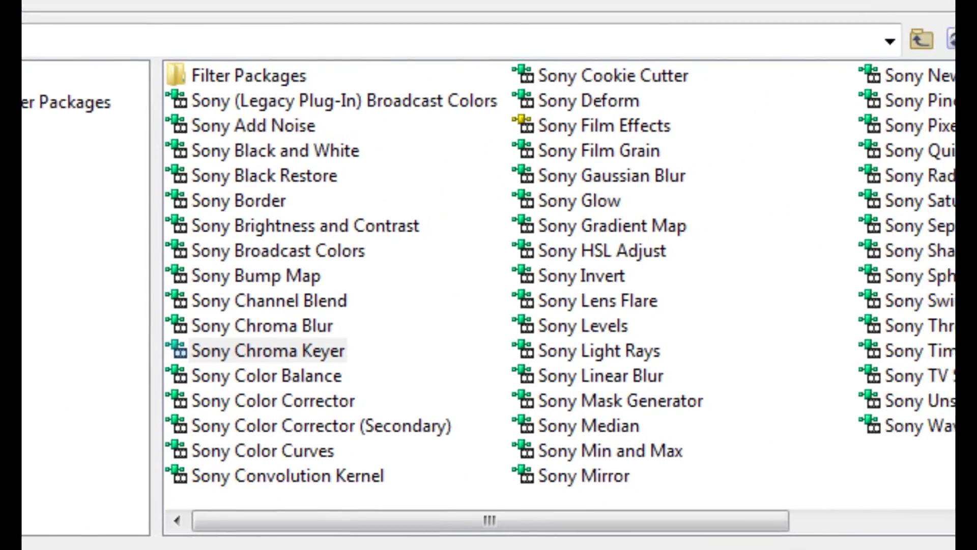
pyautogui.click(888, 22)
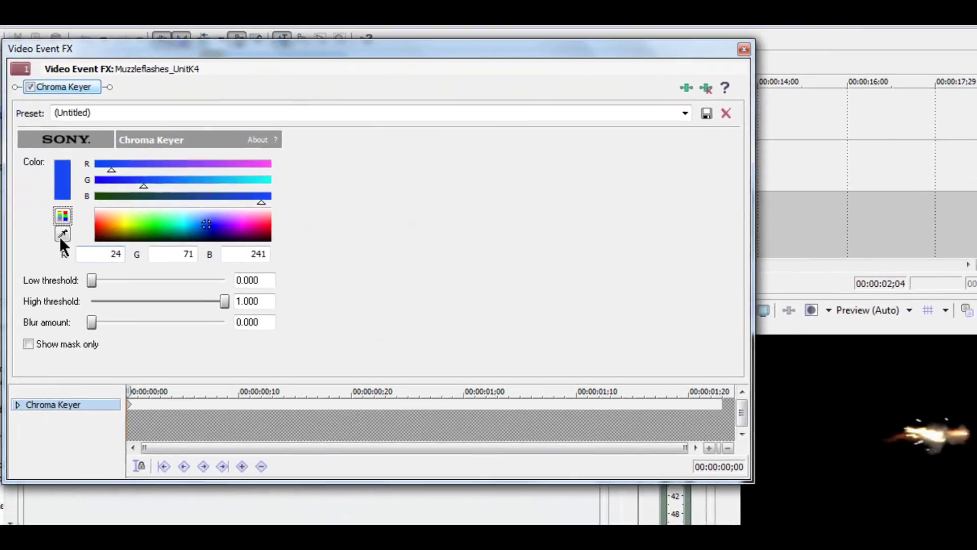
pyautogui.click(59, 238)
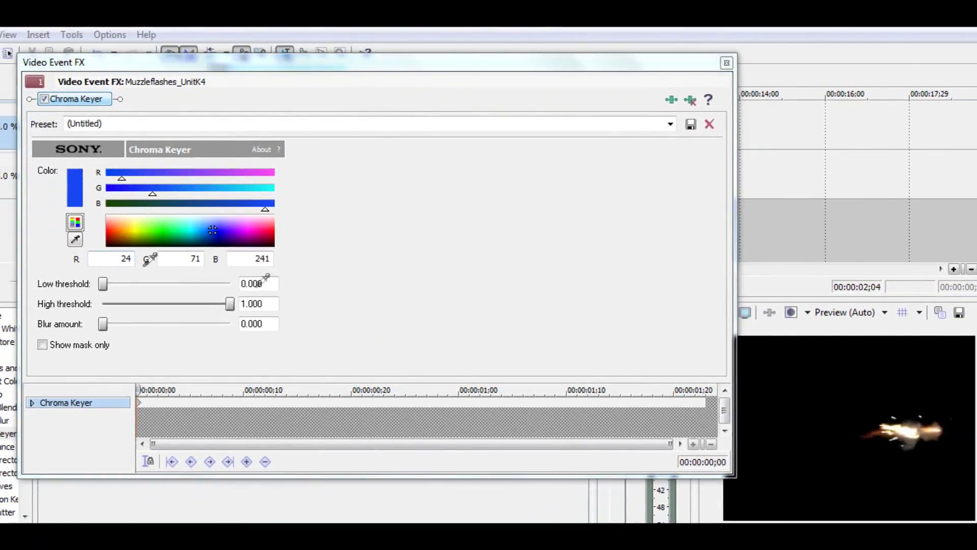
pyautogui.click(773, 381)
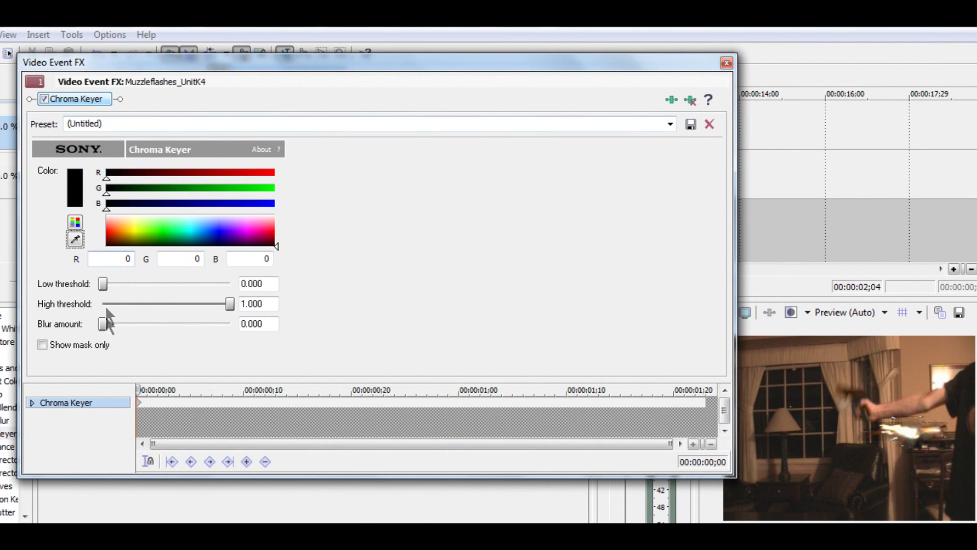
# - Try a blur amount of 0.139, a low threshold of 0.551 and a lower high threshold, and remove the Chroma Keyer
pyautogui.moveTo(102, 324); pyautogui.dragTo(124, 314)
pyautogui.moveTo(168, 283); pyautogui.dragTo(172, 283)
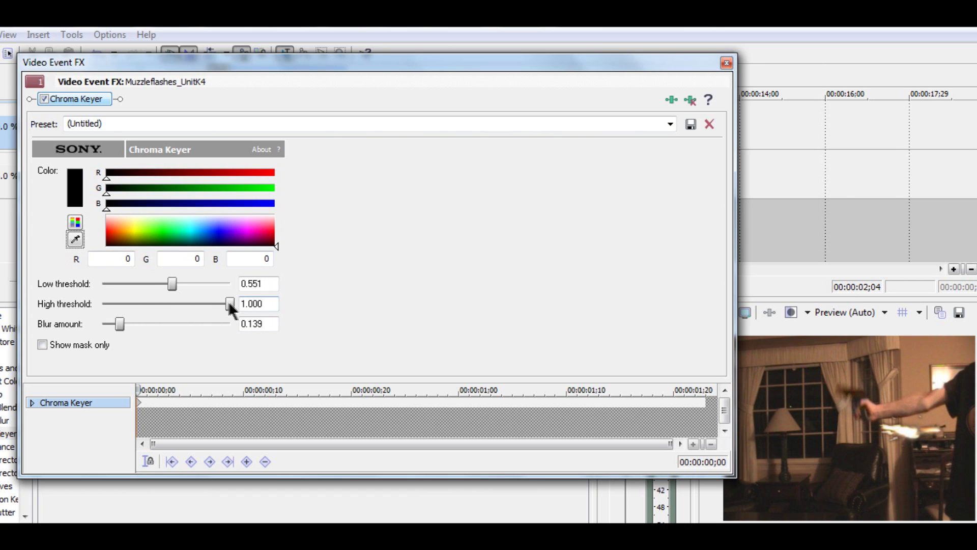
pyautogui.moveTo(229, 304); pyautogui.dragTo(105, 304)
pyautogui.moveTo(195, 301); pyautogui.dragTo(195, 301)
pyautogui.click(690, 100)
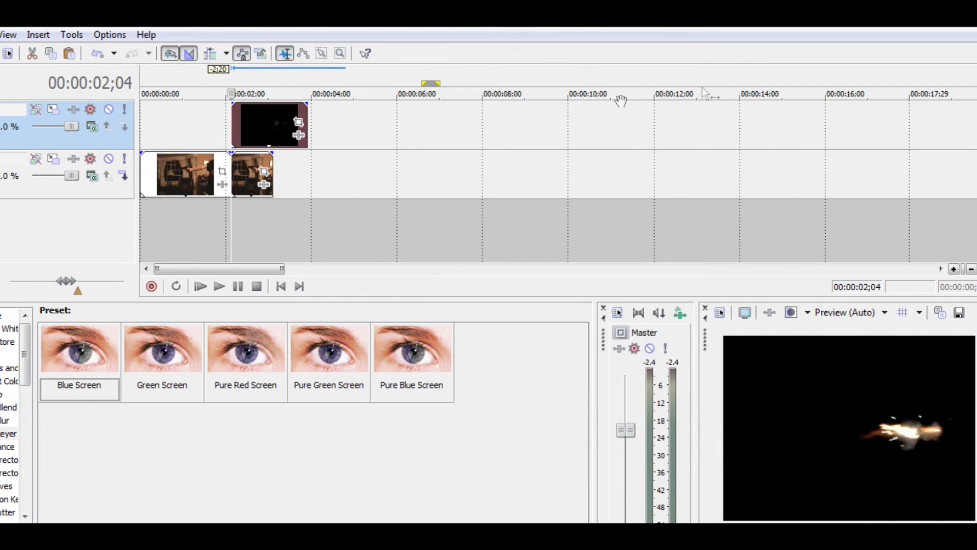
# - Set the muzzle flash track's compositing mode to Add
pyautogui.click(90, 124)
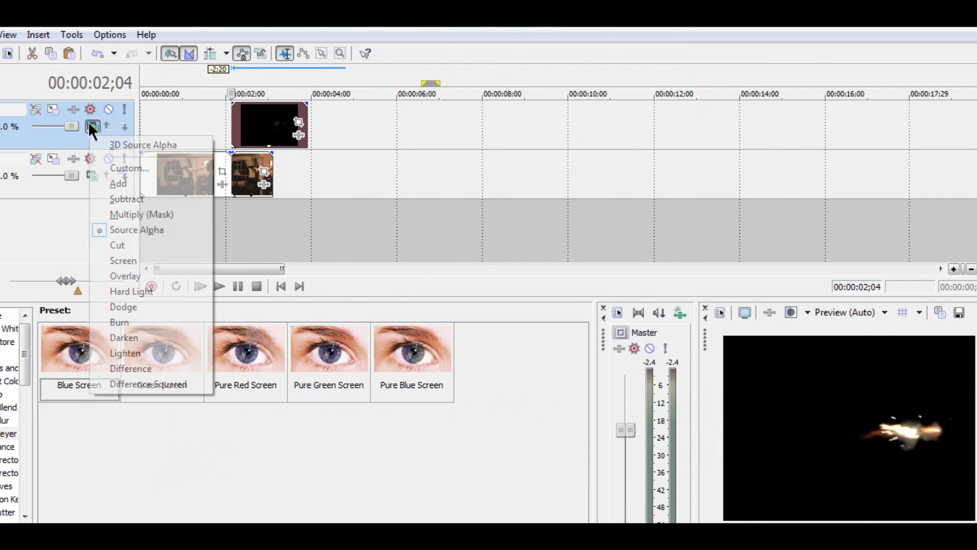
pyautogui.click(132, 184)
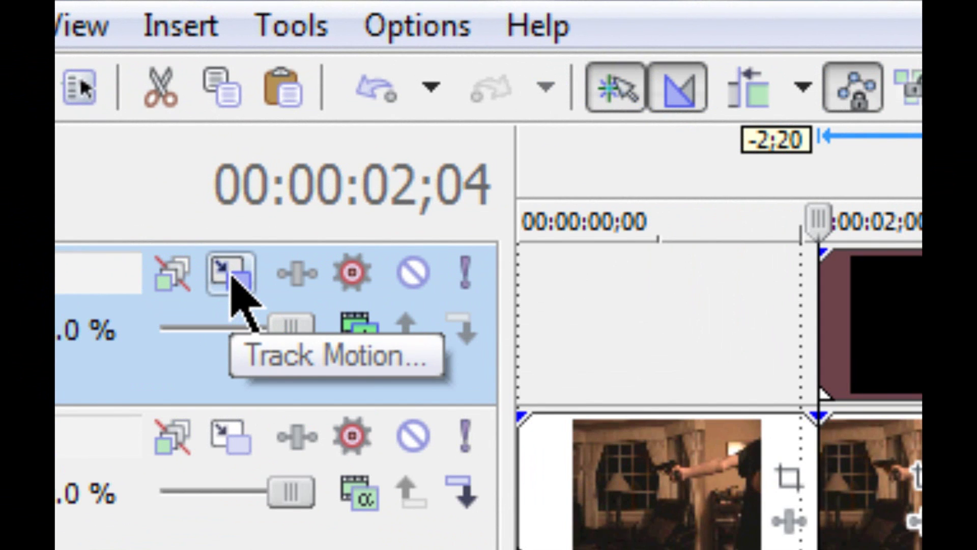
# - Rotate the muzzle flash track to an orientation angle of 179.9 with Track Motion
pyautogui.click(54, 111)
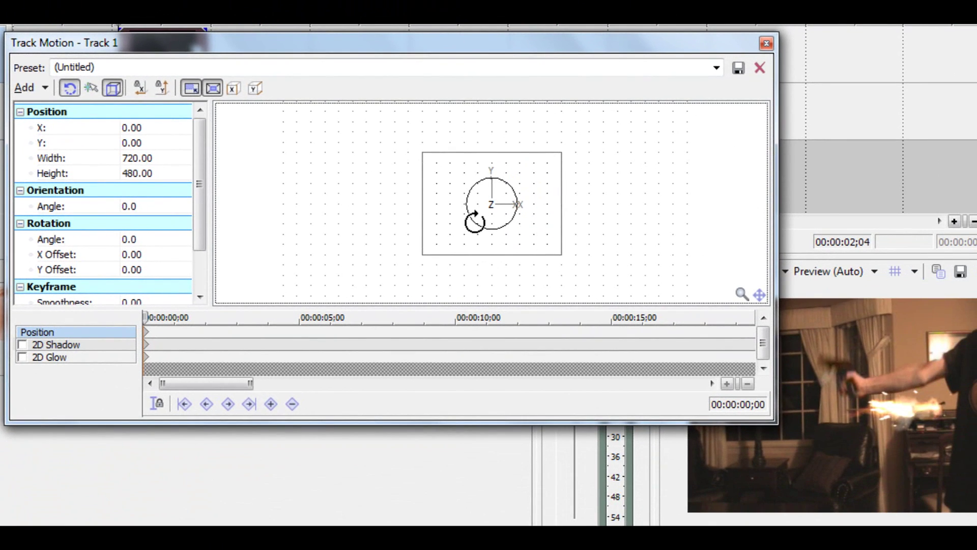
pyautogui.moveTo(677, 308); pyautogui.dragTo(793, 320)
pyautogui.moveTo(563, 232); pyautogui.dragTo(519, 162)
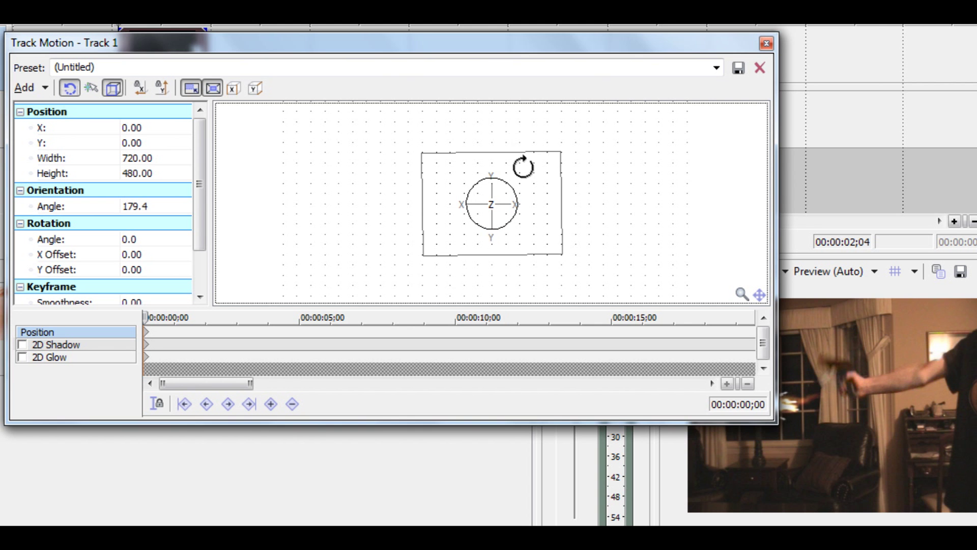
pyautogui.moveTo(521, 163); pyautogui.dragTo(519, 165)
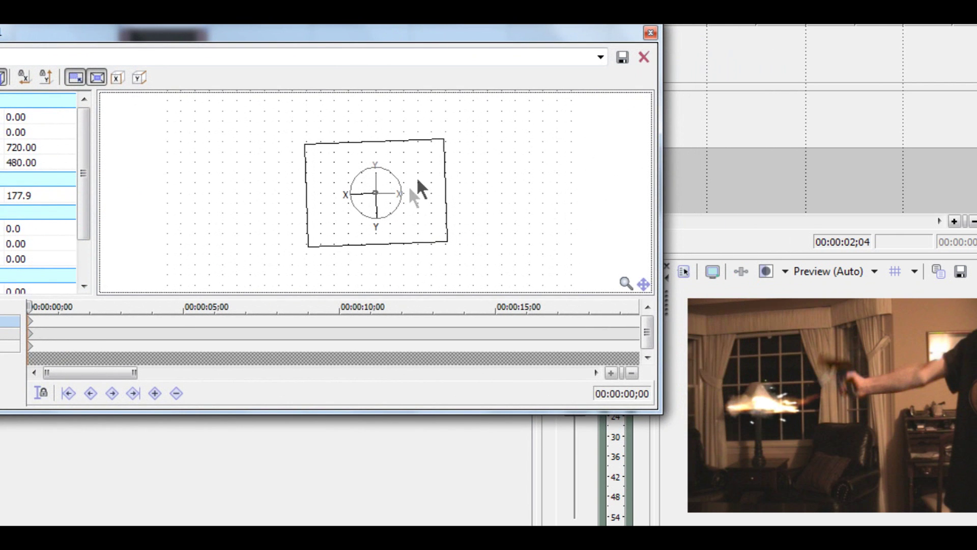
pyautogui.moveTo(397, 193); pyautogui.dragTo(402, 194)
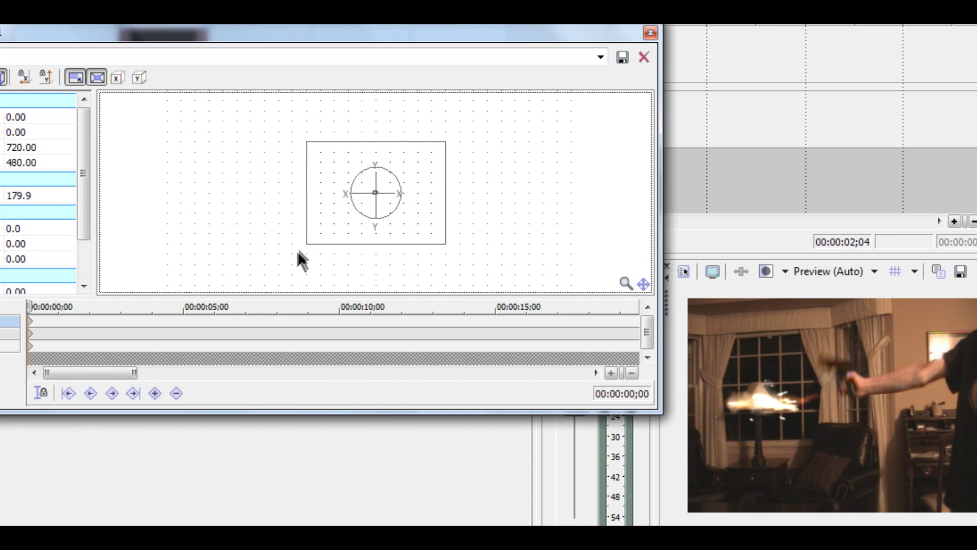
# - Scale the flash track to about 316 x 211 and place it at the gun barrel, around X -9, Y 67
pyautogui.moveTo(306, 244); pyautogui.dragTo(346, 208)
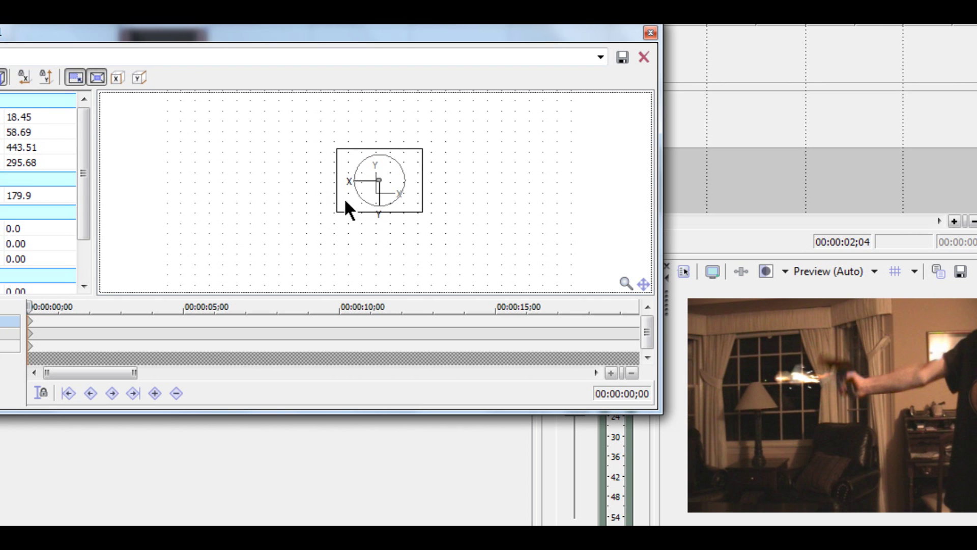
pyautogui.moveTo(339, 204); pyautogui.dragTo(360, 185)
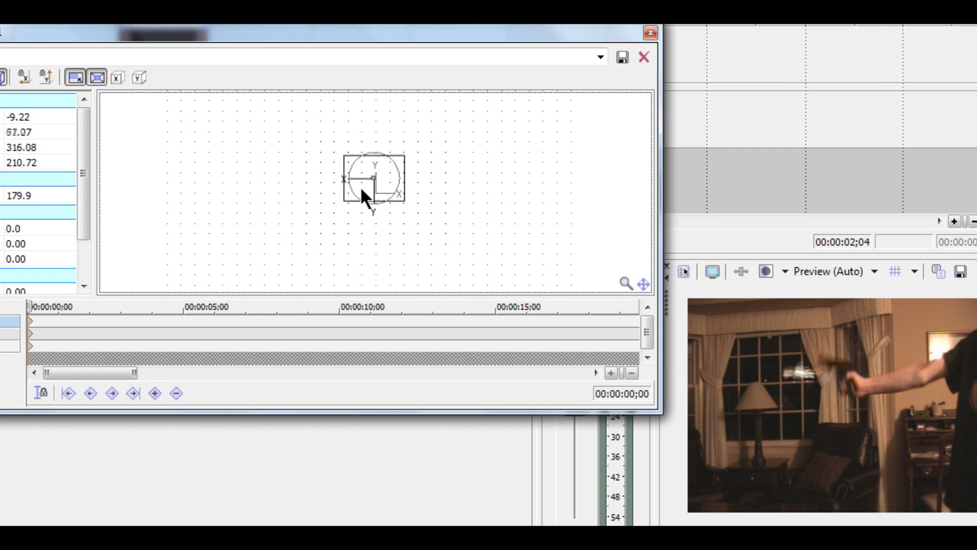
pyautogui.click(650, 33)
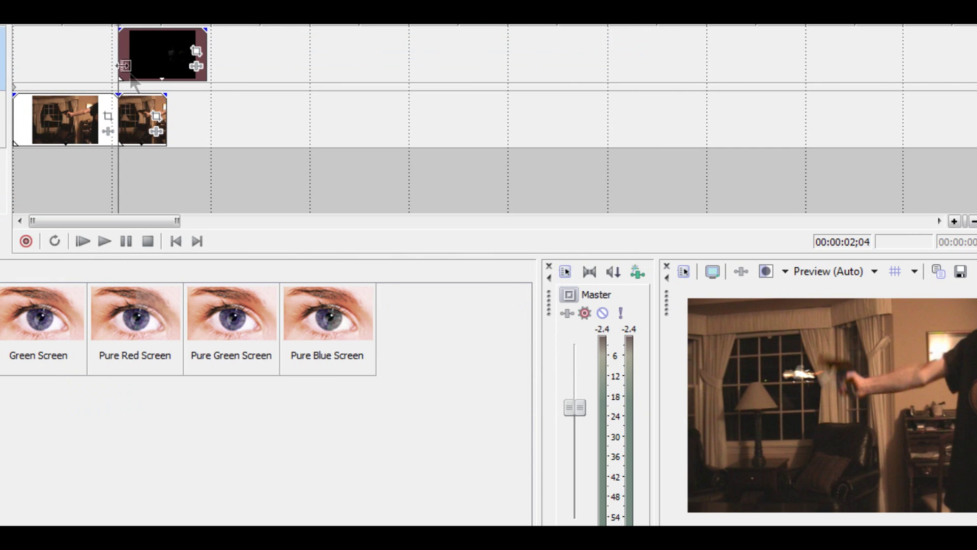
# - Preview the composited muzzle flash by playing the timeline from just before the split
pyautogui.click(112, 68)
pyautogui.click(111, 241)
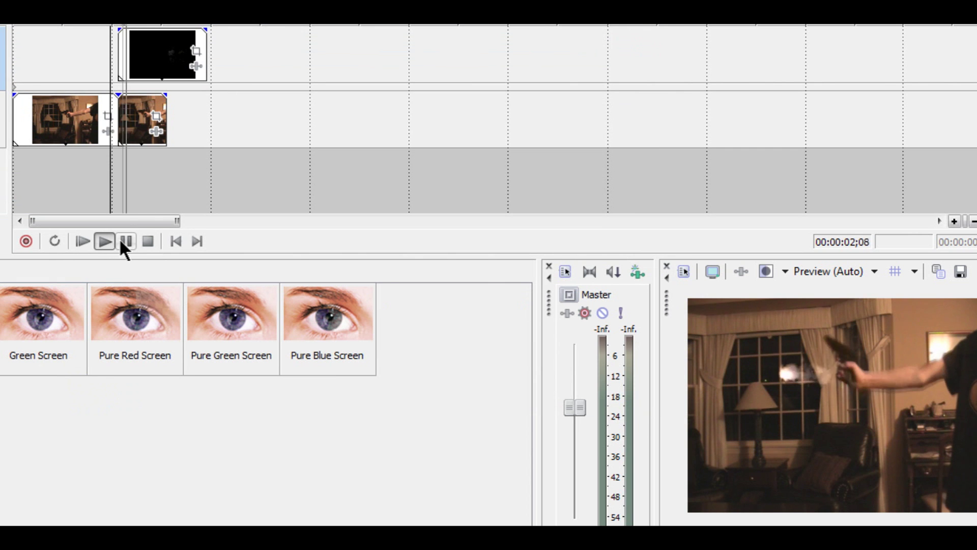
pyautogui.click(122, 240)
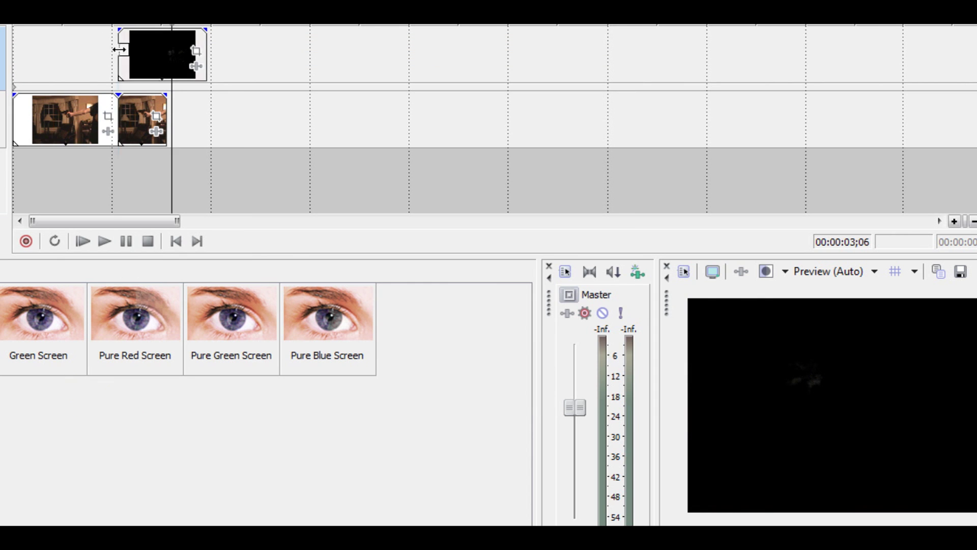
# - Play the composite from the start of the muzzle flash and examine its position against the barrel frame by frame
pyautogui.click(119, 50)
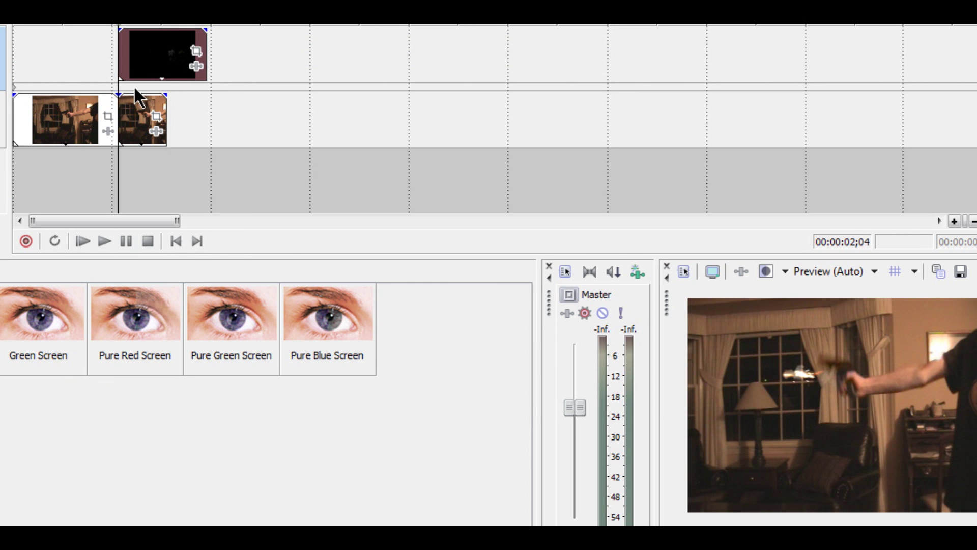
pyautogui.press('space')
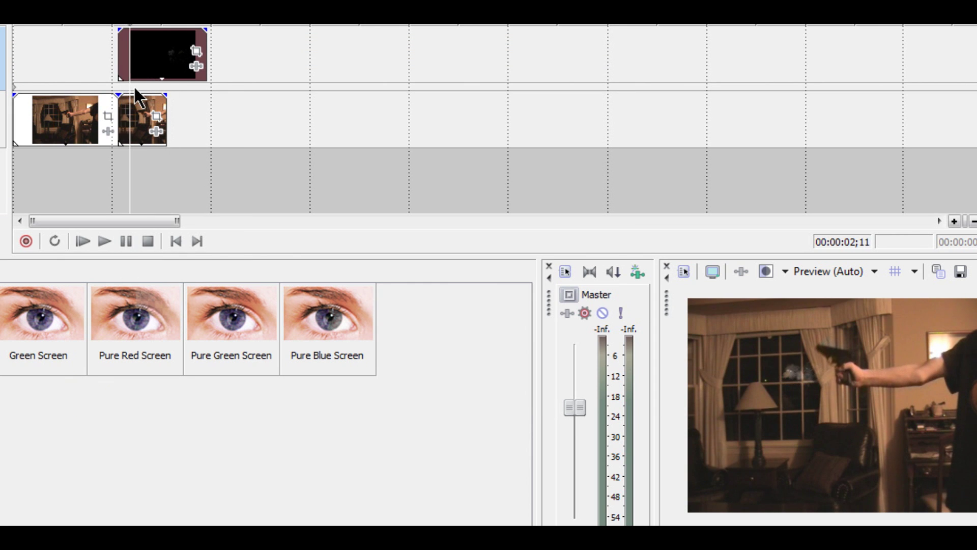
pyautogui.press('Left')
pyautogui.press('Left')
pyautogui.press('Left')
pyautogui.press('Left')
pyautogui.press('Left')
pyautogui.press('Left')
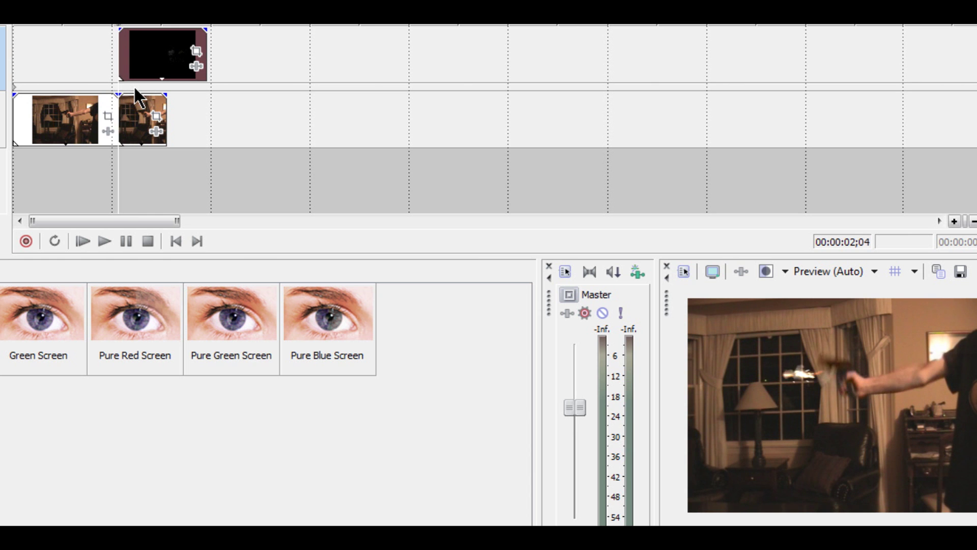
pyautogui.press('Right')
pyautogui.press('Right')
pyautogui.press('Right')
# - Reposition the muzzle flash in Event Pan/Crop to a center of about X 239.5, Y 202.8
pyautogui.click(196, 51)
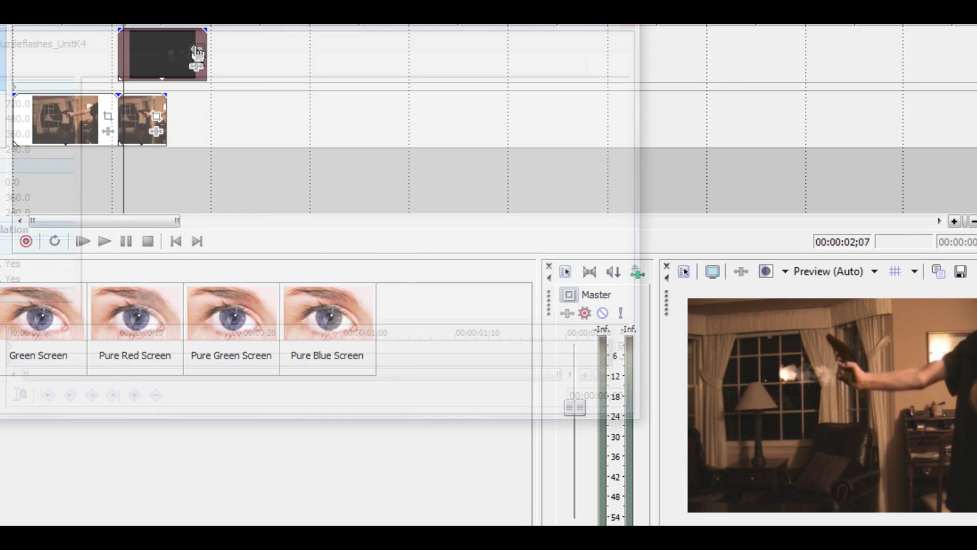
pyautogui.moveTo(206, 198); pyautogui.dragTo(178, 220)
pyautogui.moveTo(369, 191); pyautogui.dragTo(346, 166)
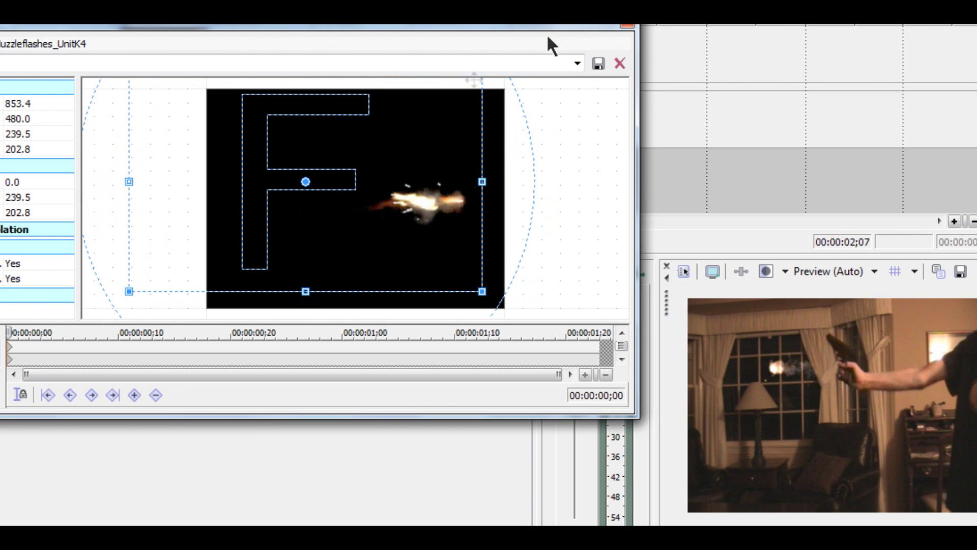
pyautogui.click(623, 25)
# - Play the repositioned muzzle flash several times from its first frame to check its alignment with the gun
pyautogui.click(120, 45)
pyautogui.click(106, 243)
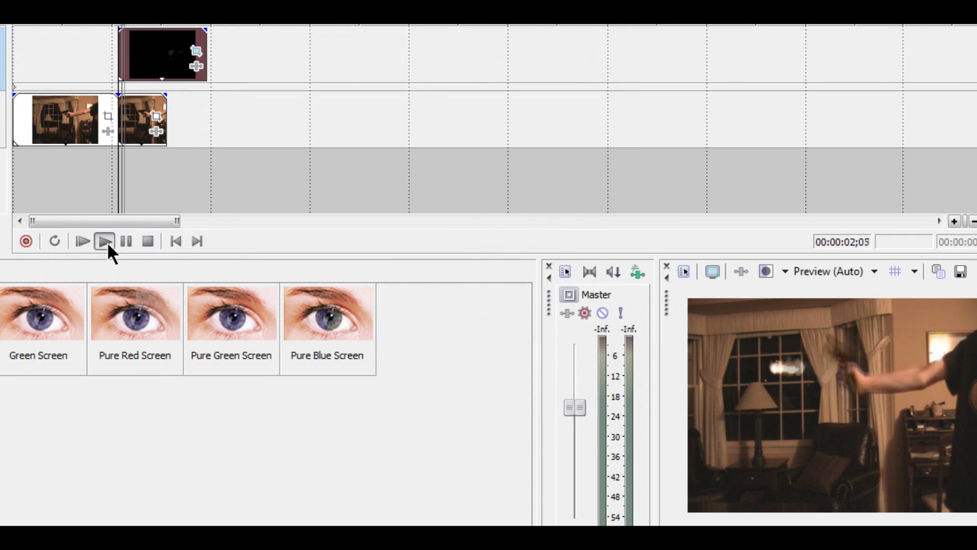
pyautogui.click(148, 241)
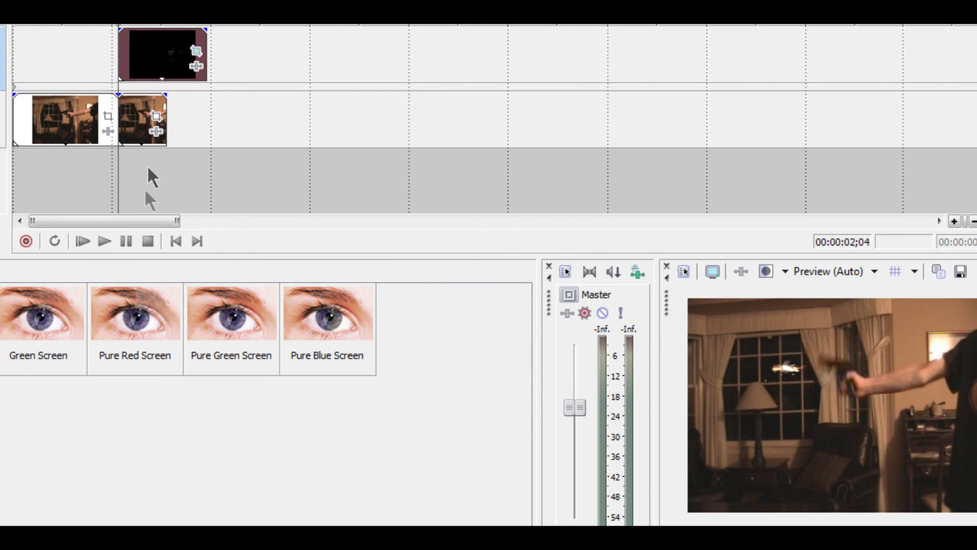
pyautogui.click(105, 241)
pyautogui.click(128, 241)
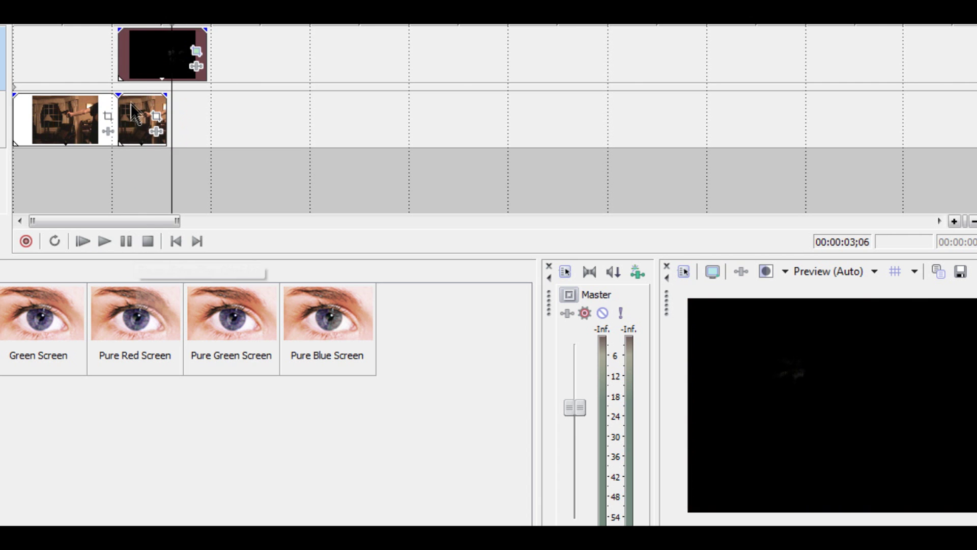
pyautogui.click(121, 67)
pyautogui.click(104, 240)
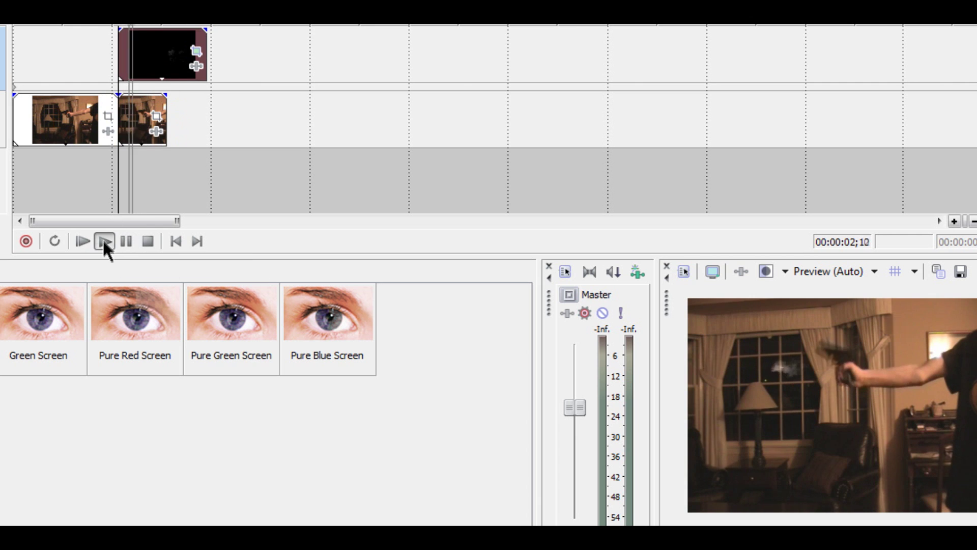
pyautogui.click(93, 108)
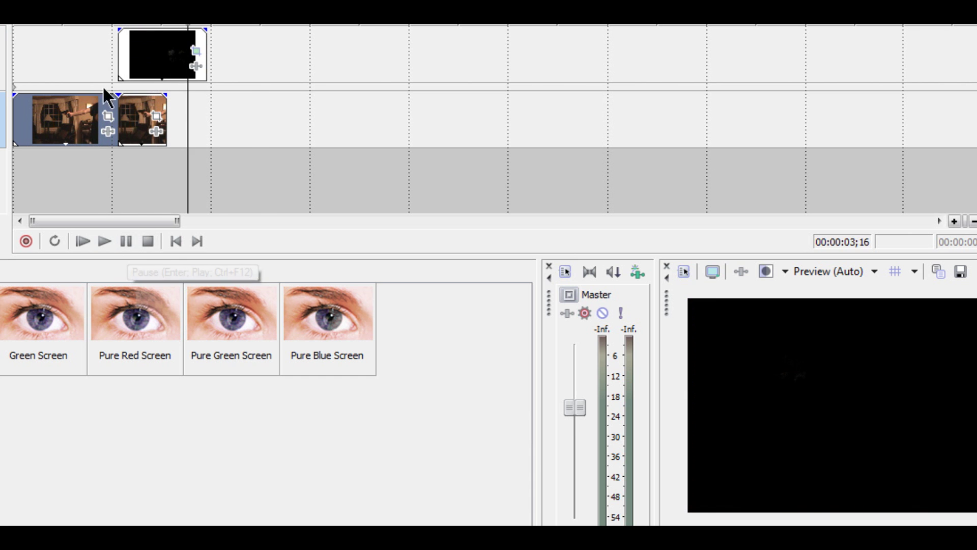
# - Insert an audio track between the flash and gun clip tracks and add the Shockwave-SoundCom gun sound WAV to it
pyautogui.click(120, 38)
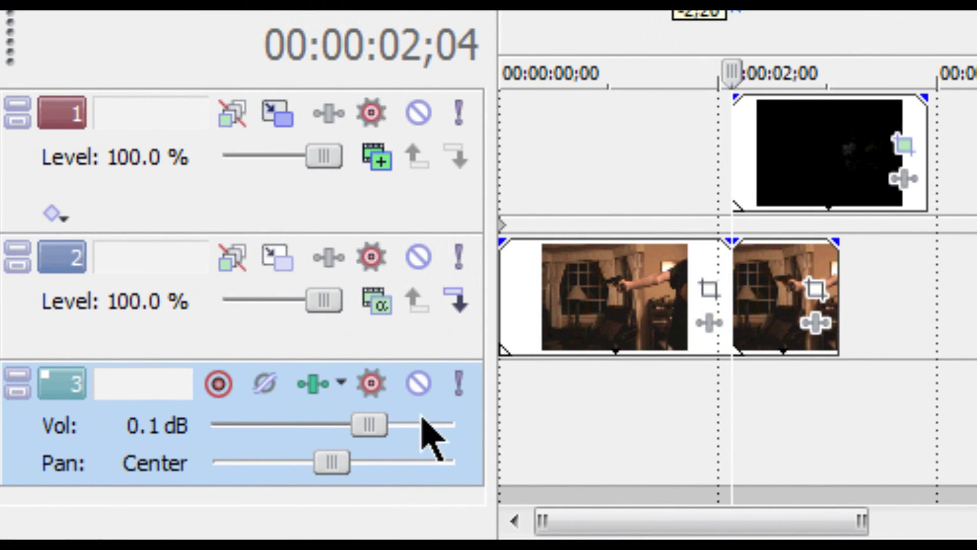
pyautogui.click(422, 416)
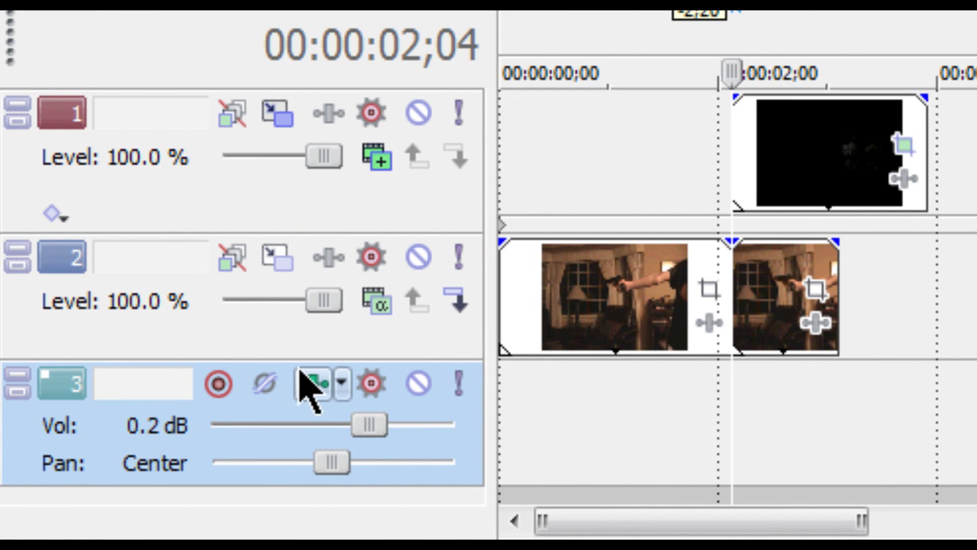
pyautogui.moveTo(296, 279); pyautogui.dragTo(297, 271)
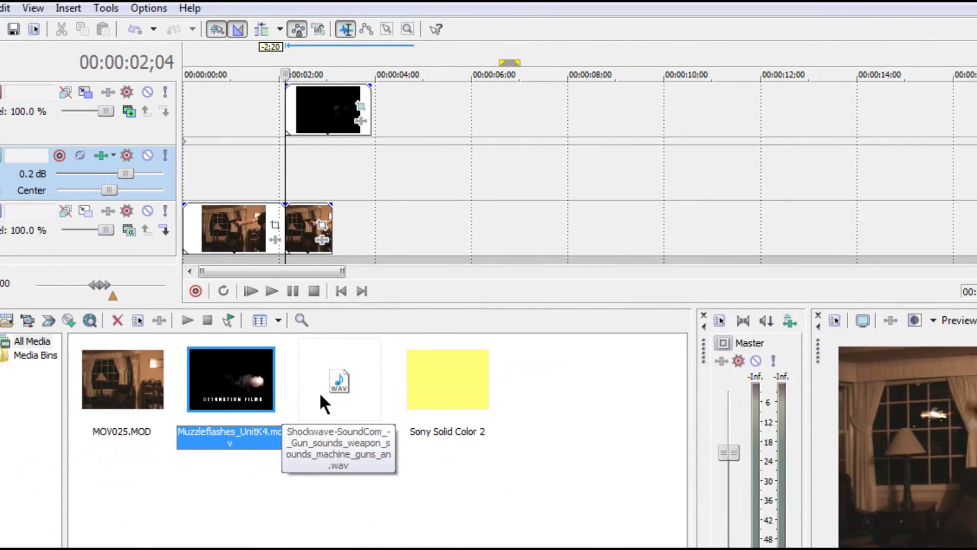
pyautogui.moveTo(320, 400); pyautogui.dragTo(294, 248)
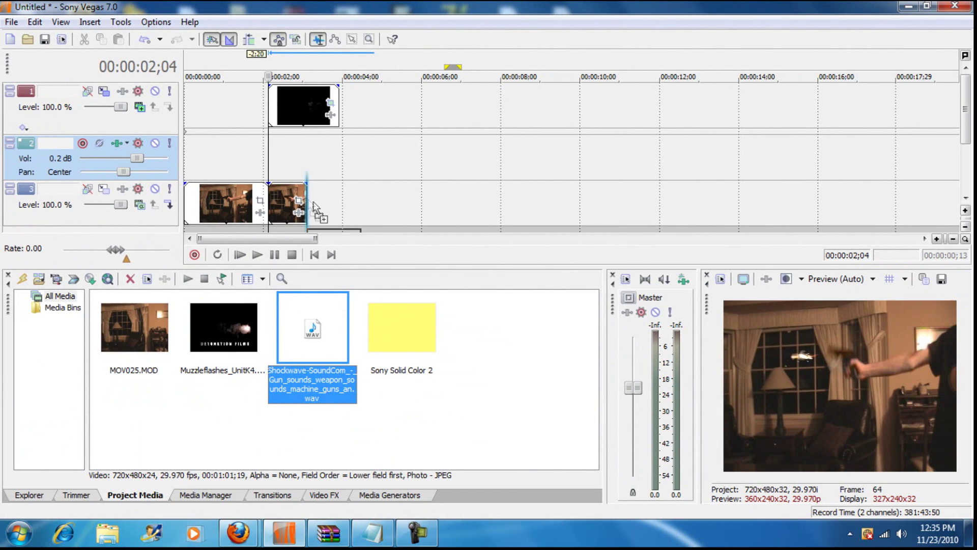
pyautogui.moveTo(313, 203); pyautogui.dragTo(461, 165)
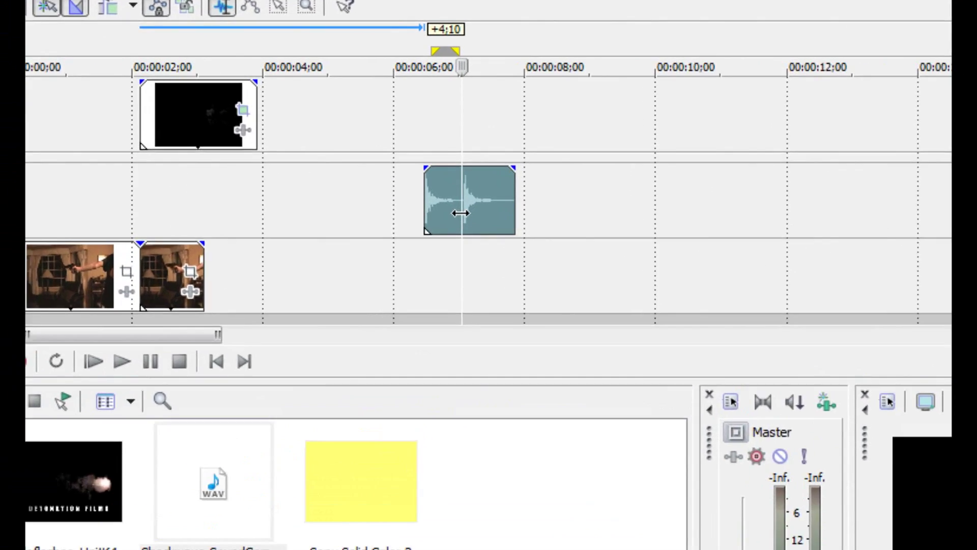
# - Split the gun sound just before its second shot, around 00:00:07;02, and delete the part after the split
pyautogui.scroll(3, 456, 346)
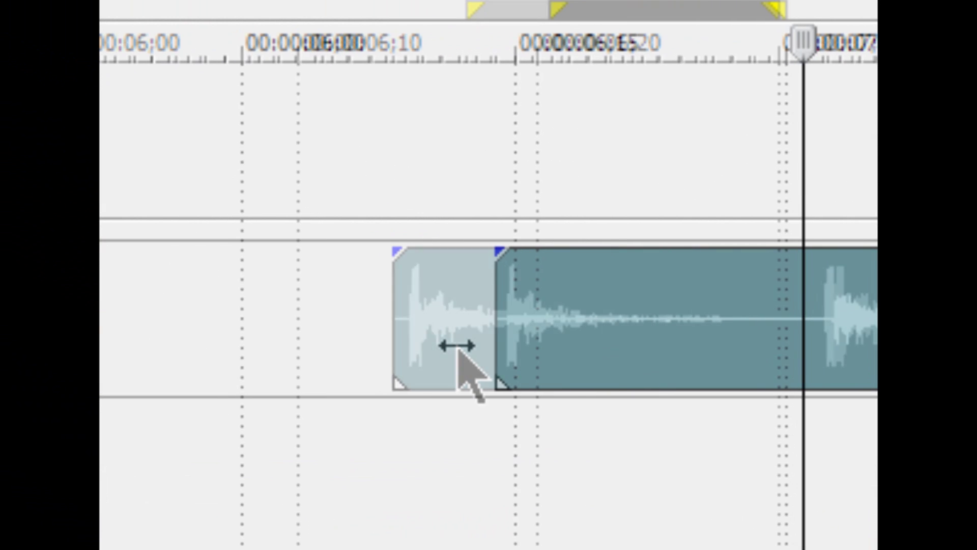
pyautogui.press('Right')
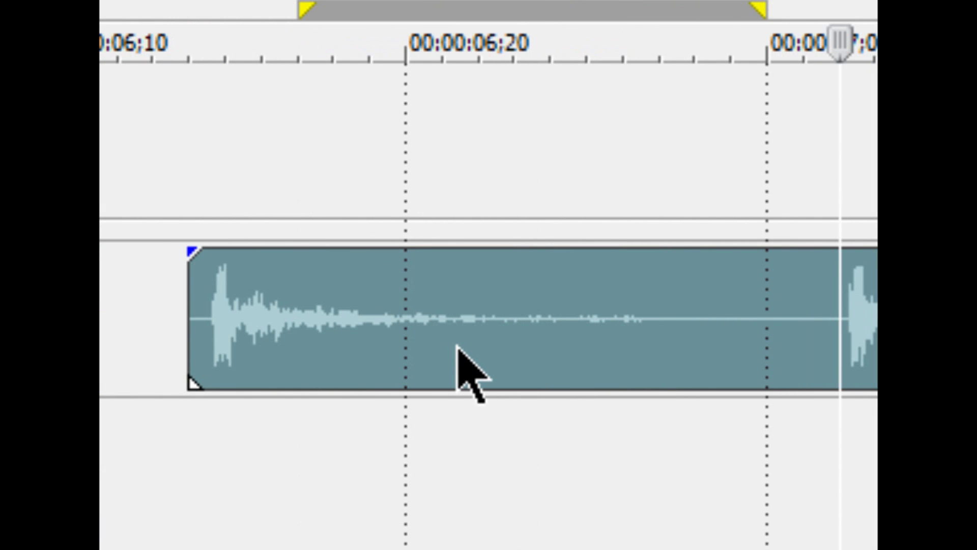
pyautogui.scroll(5, 457, 346)
pyautogui.scroll(-2, 456, 346)
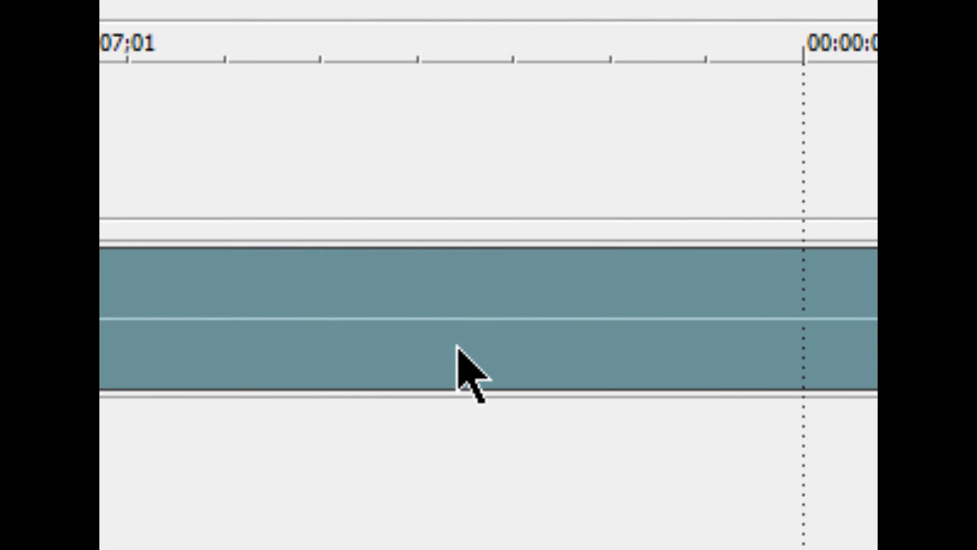
pyautogui.scroll(-3, 457, 346)
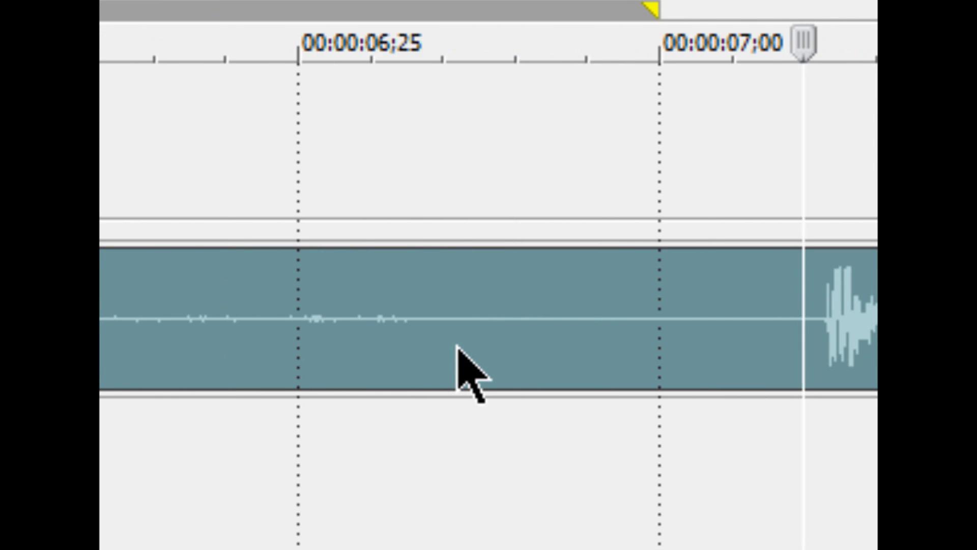
pyautogui.click(458, 349)
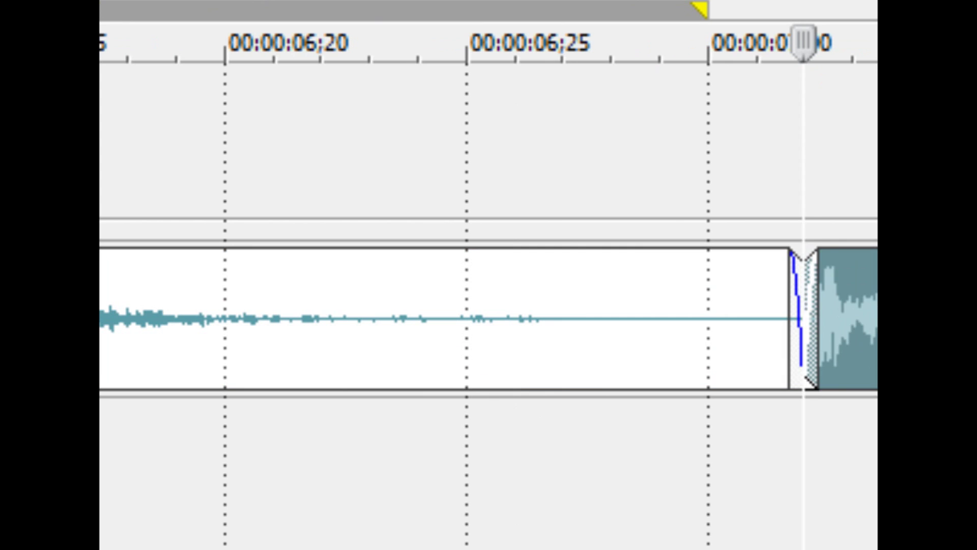
pyautogui.press('Delete')
pyautogui.scroll(-5, 421, 280)
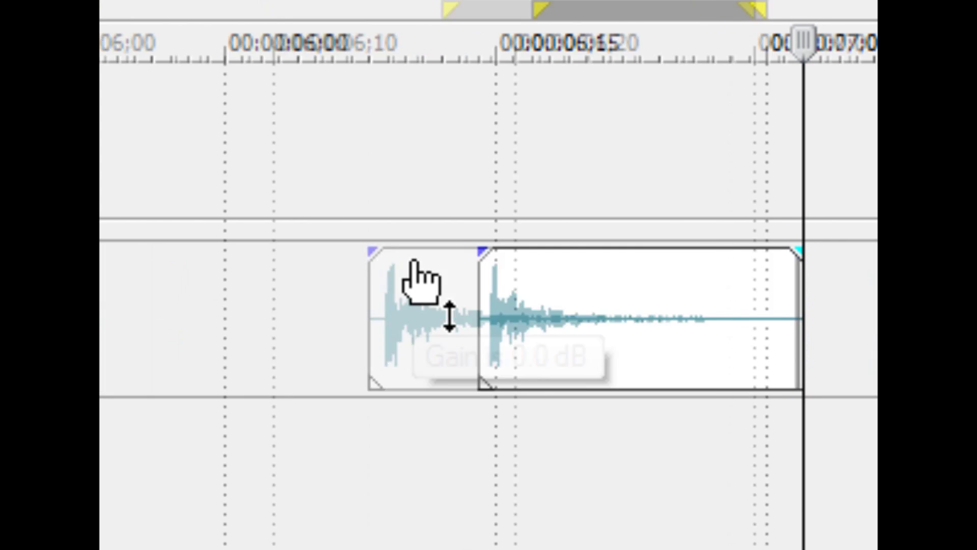
# - Move the trimmed gunshot sound to start with the muzzle flash at 00:00:02;04
pyautogui.moveTo(721, 330); pyautogui.dragTo(76, 254)
pyautogui.scroll(-2, 489, 275)
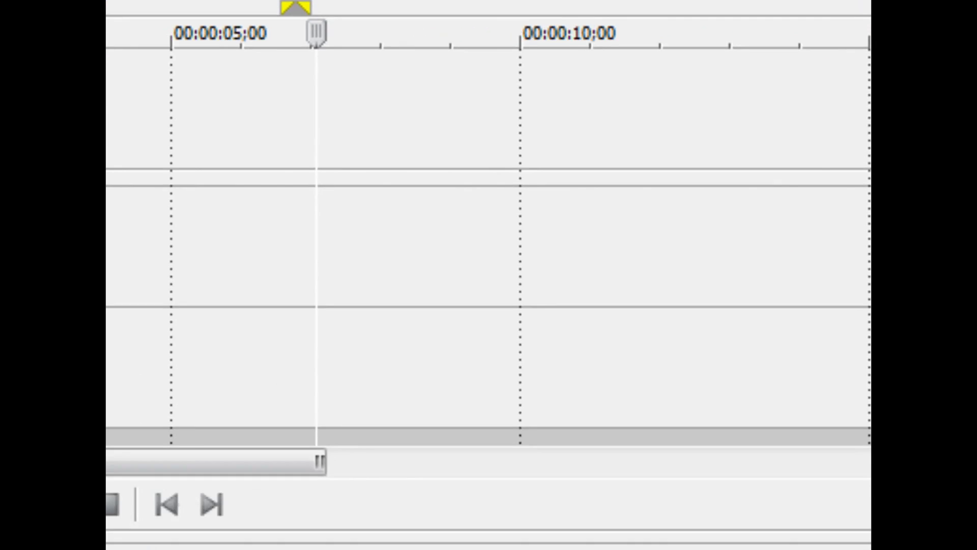
# - Play the shot with its sound from the flash and from earlier in the gun clip to check the sync
pyautogui.click(262, 173)
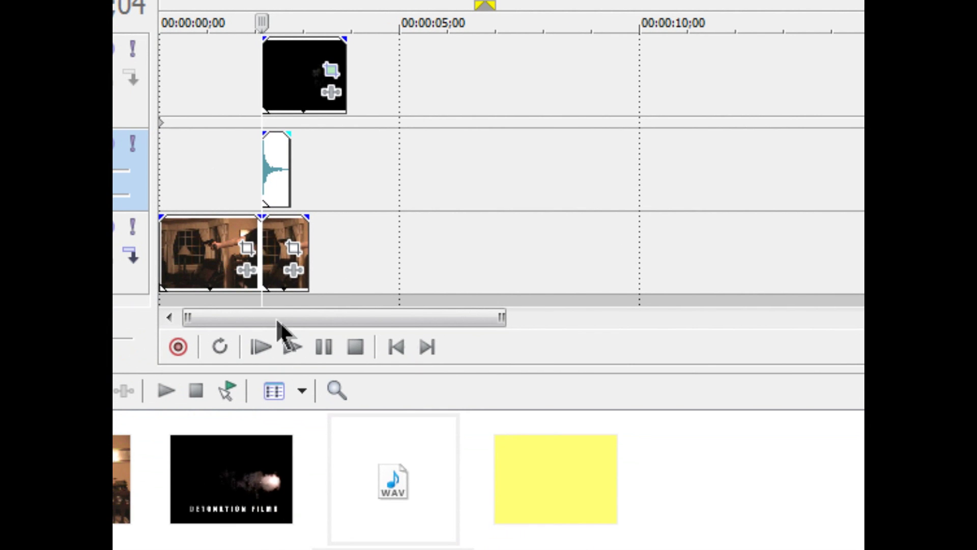
pyautogui.click(291, 350)
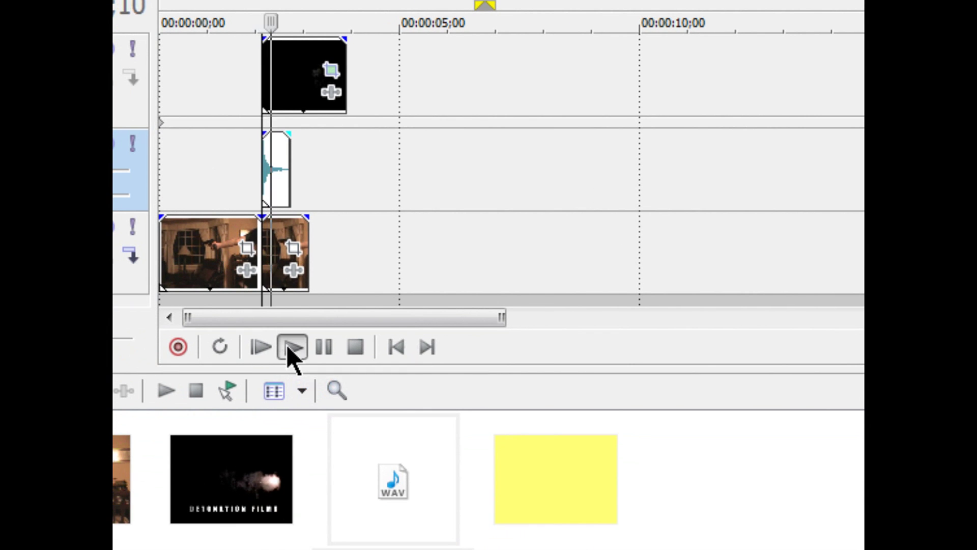
pyautogui.click(304, 348)
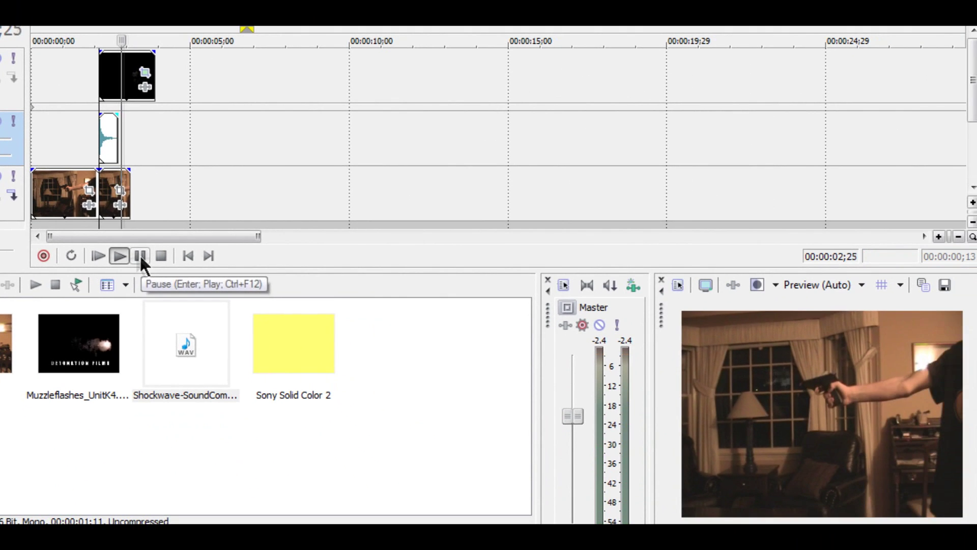
pyautogui.click(319, 347)
pyautogui.click(122, 257)
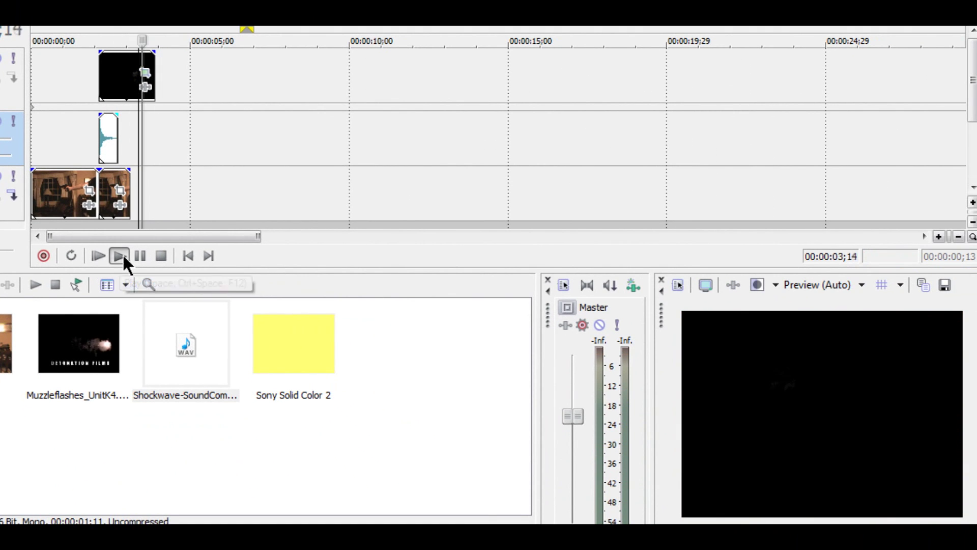
pyautogui.click(137, 254)
pyautogui.click(76, 193)
pyautogui.click(120, 258)
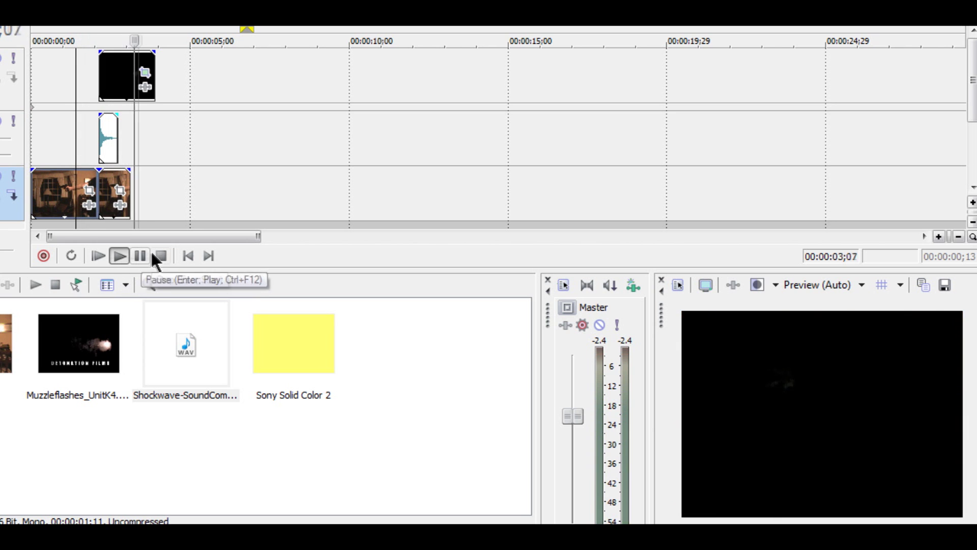
# - Fine-tune the muzzle flash in Event Pan/Crop to a center of about X 241.7, Y 175.5
pyautogui.click(99, 89)
pyautogui.click(145, 72)
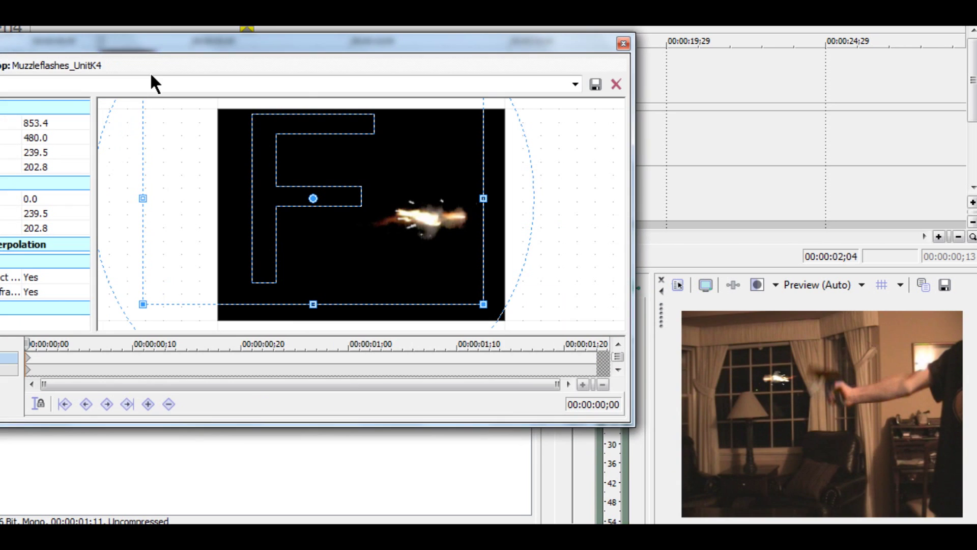
pyautogui.moveTo(337, 173); pyautogui.dragTo(339, 161)
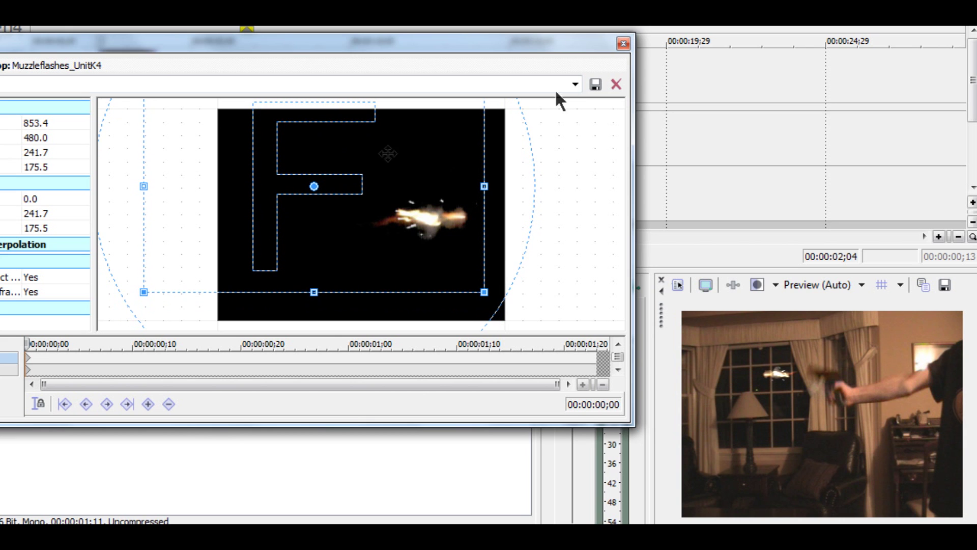
pyautogui.click(623, 44)
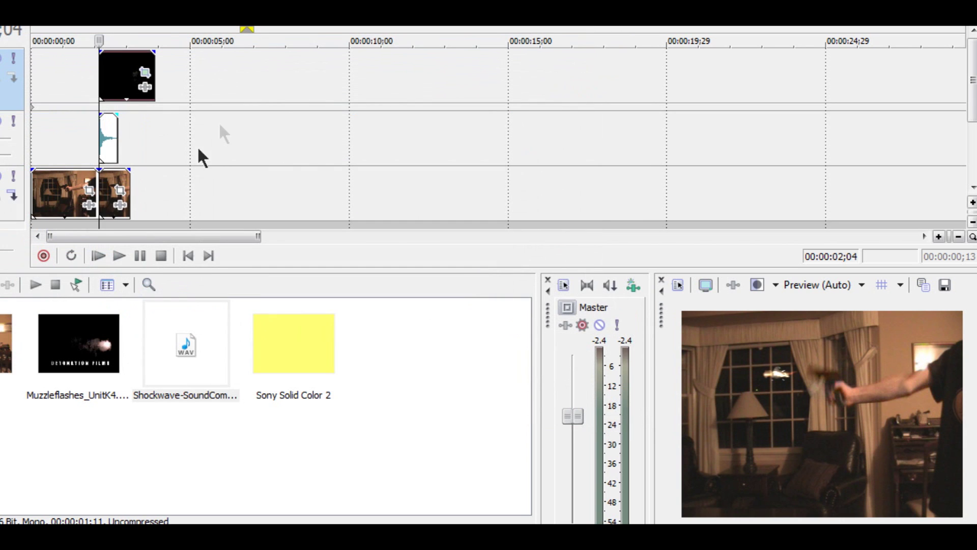
# - Play the shot from the flash and from slightly before it to check the adjusted flash position
pyautogui.click(120, 256)
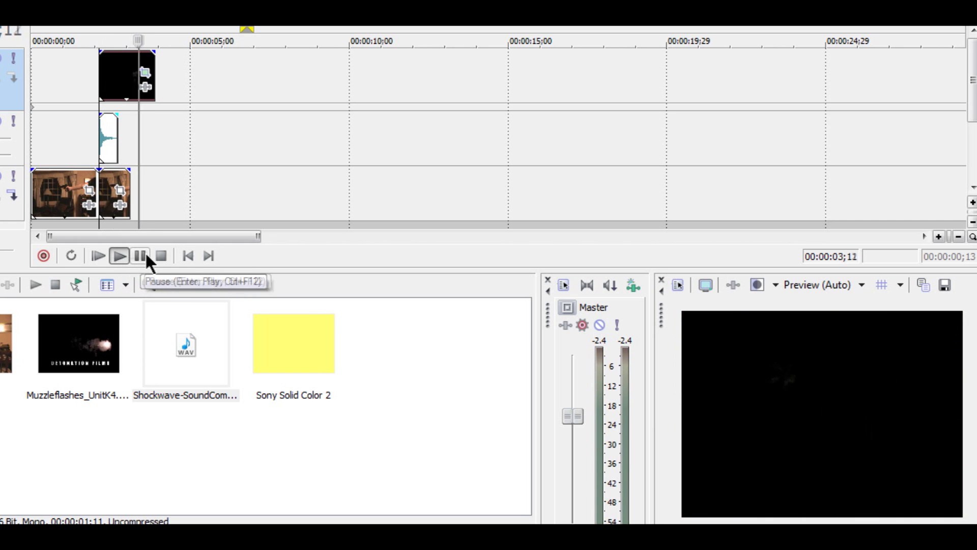
pyautogui.click(143, 254)
pyautogui.click(89, 148)
pyautogui.click(126, 257)
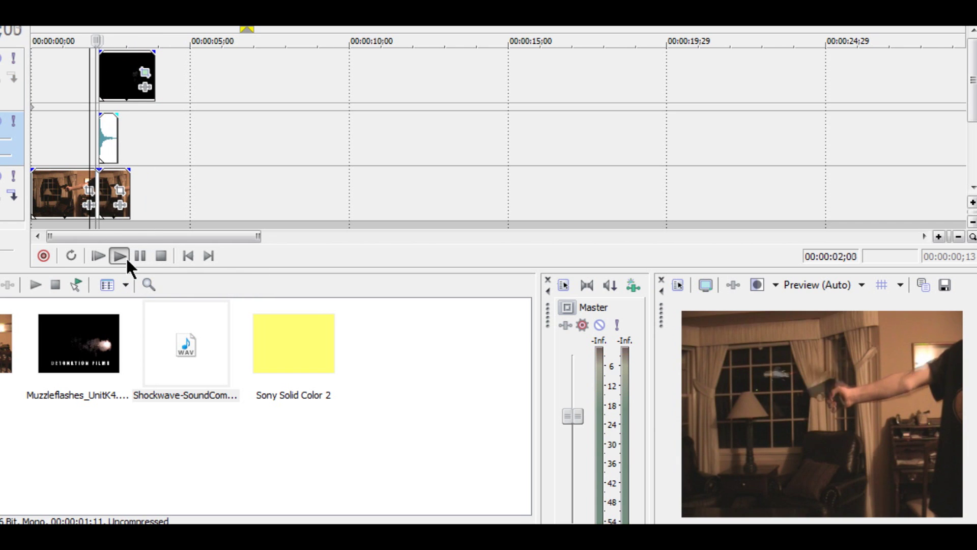
# - Set the playhead at the flash's first frame, insert a video track above the flash track, and open the Solid Color media generators
pyautogui.click(100, 80)
pyautogui.scroll(1, 477, 190)
pyautogui.scroll(-2, 466, 168)
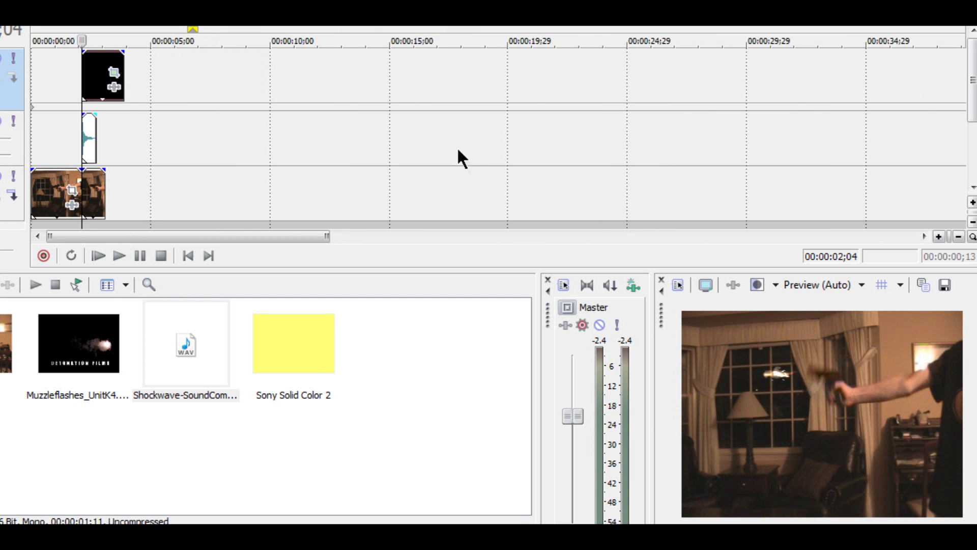
pyautogui.rightClick(283, 61)
pyautogui.click(301, 94)
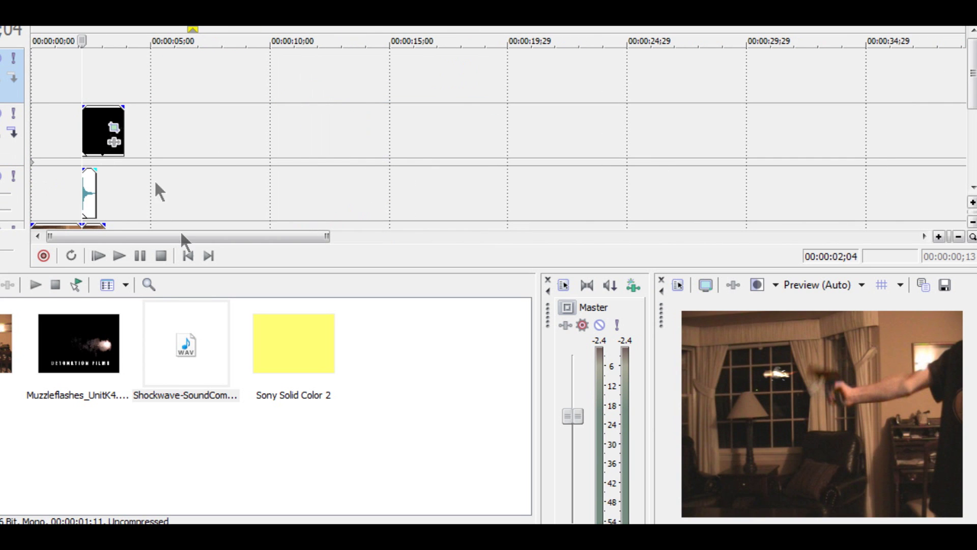
pyautogui.click(280, 541)
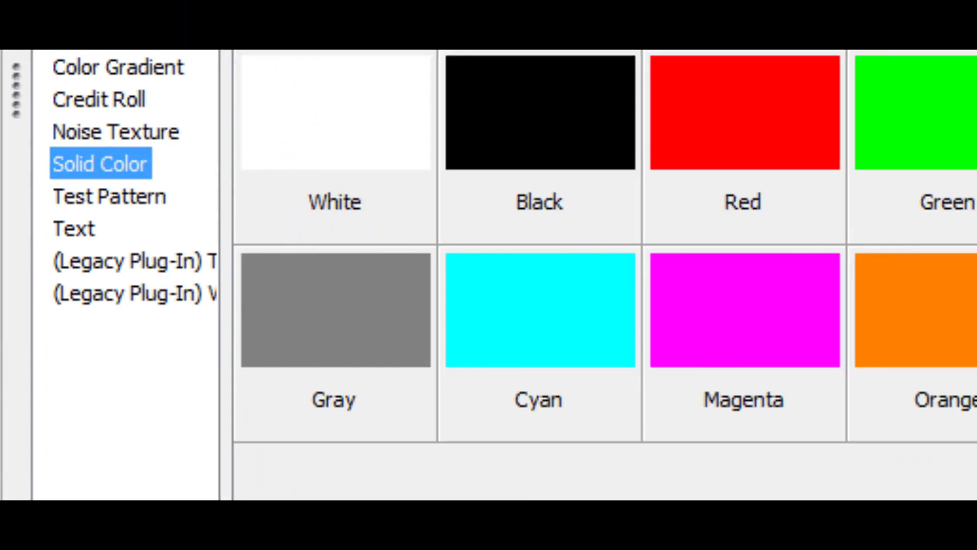
# - Add a yellow Solid Color event at the playhead on the new track and set its blue value to 120
pyautogui.click(890, 209)
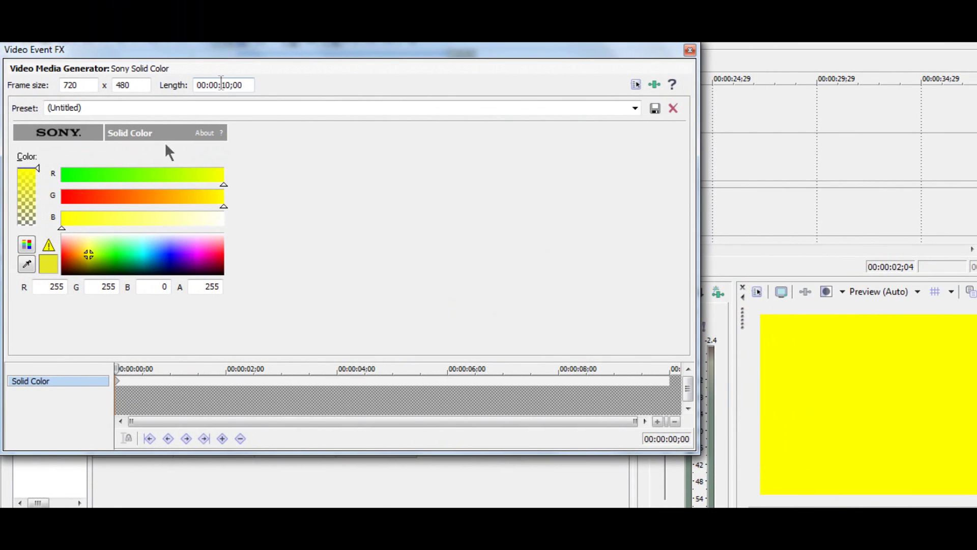
pyautogui.moveTo(60, 227); pyautogui.dragTo(136, 228)
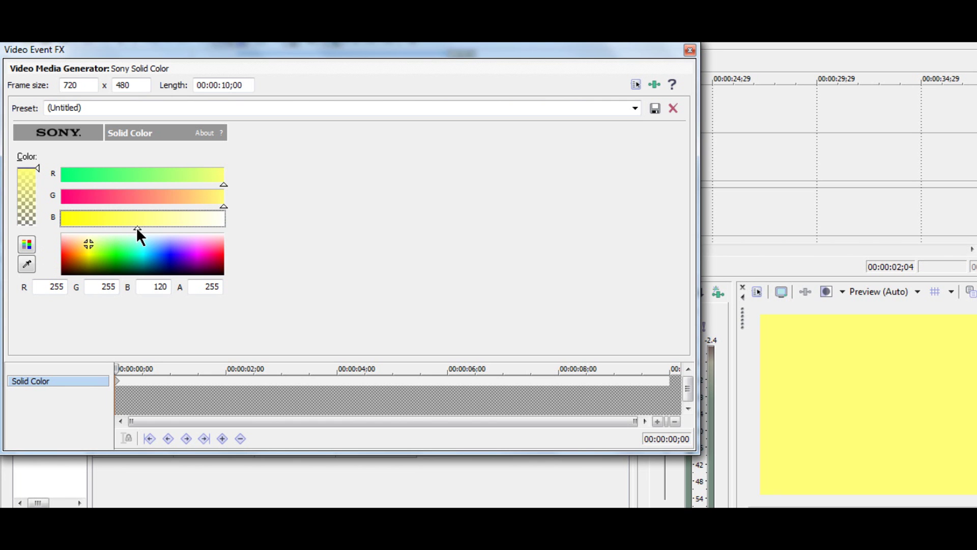
pyautogui.click(688, 48)
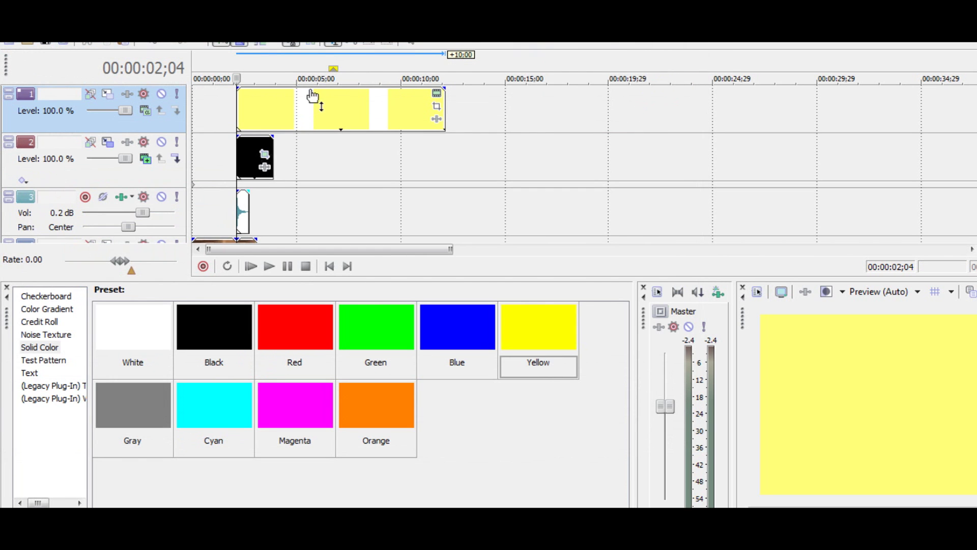
# - Lower the yellow event's opacity to about half and trim its end to match the end of the muzzle flash
pyautogui.moveTo(312, 96); pyautogui.dragTo(315, 111)
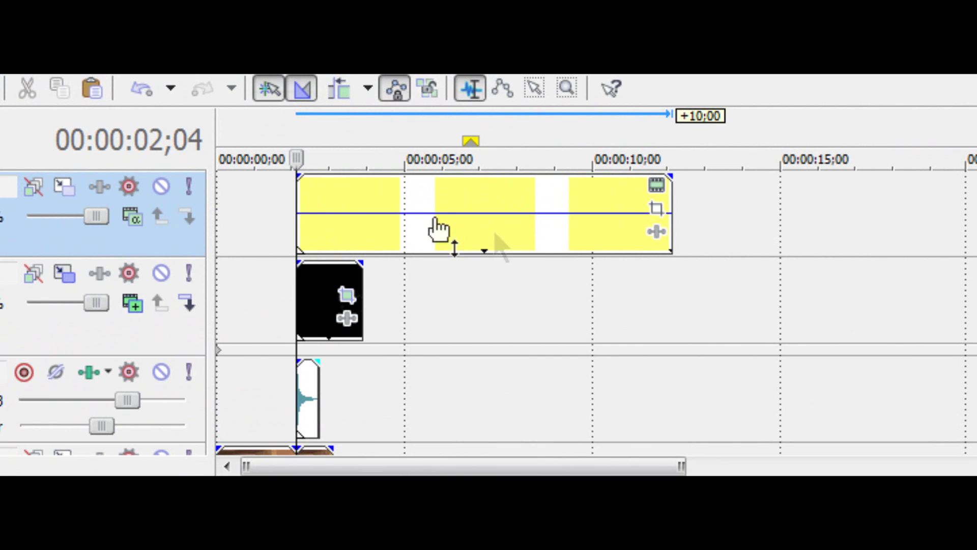
pyautogui.moveTo(669, 200); pyautogui.dragTo(351, 214)
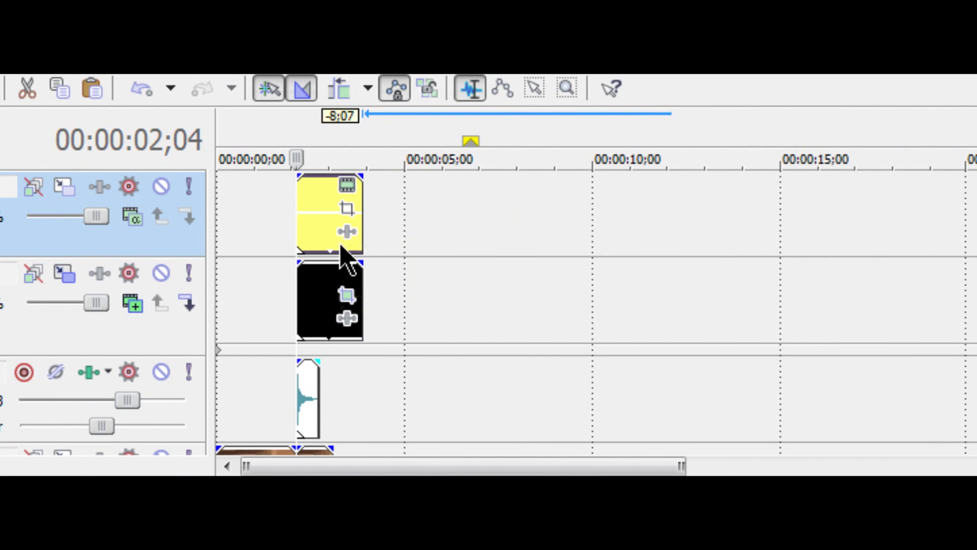
# - Enable a mask for the yellow event in Event Pan/Crop and draw a closed eight-point outline just inside the frame, cutting off the corners
pyautogui.click(347, 209)
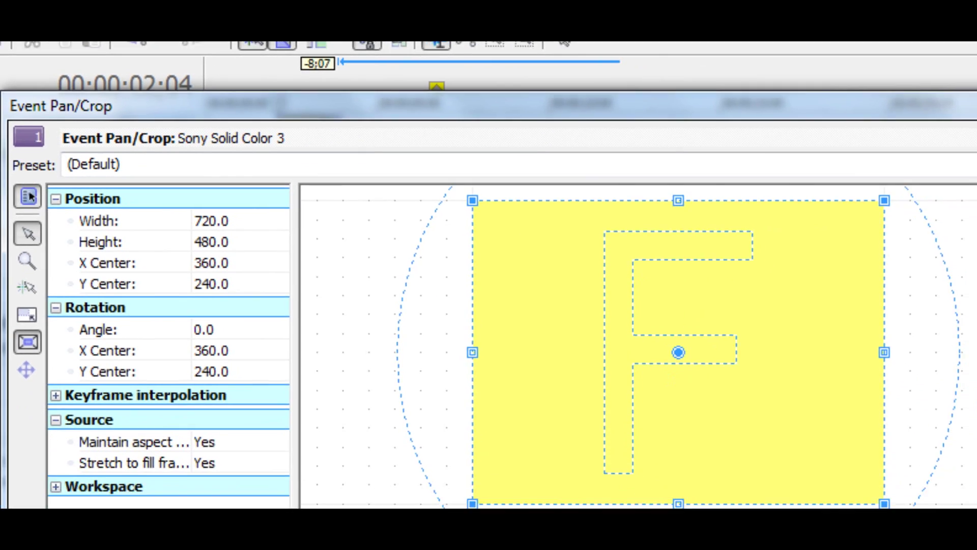
pyautogui.click(36, 459)
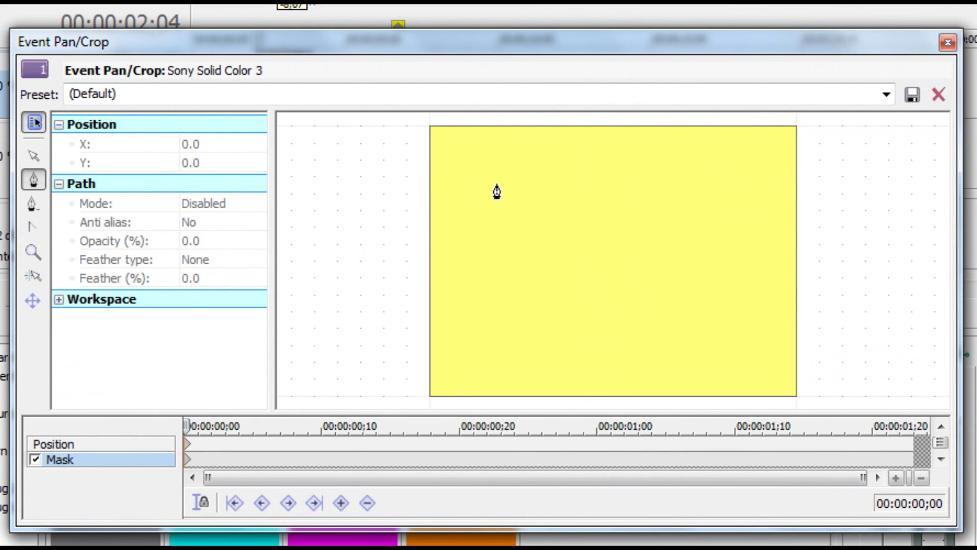
pyautogui.click(470, 143)
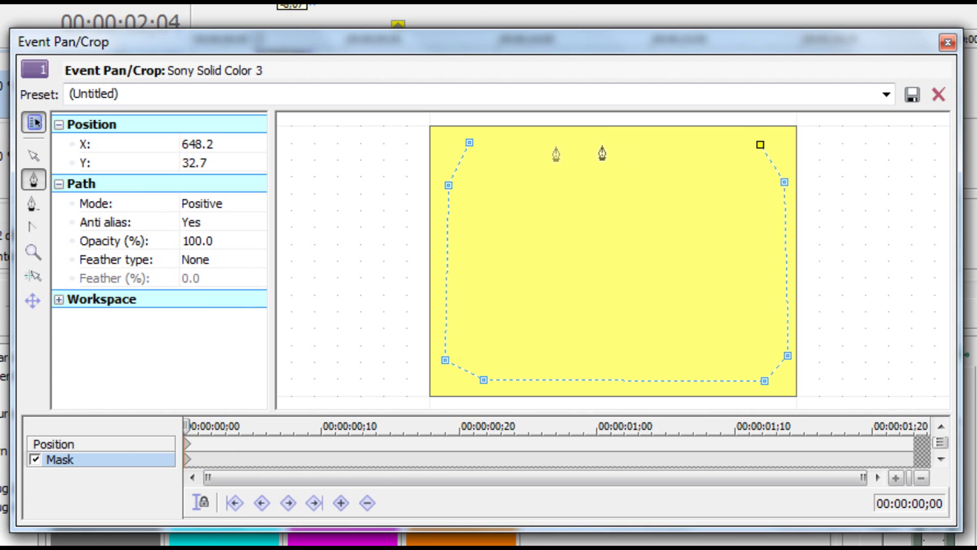
pyautogui.click(471, 144)
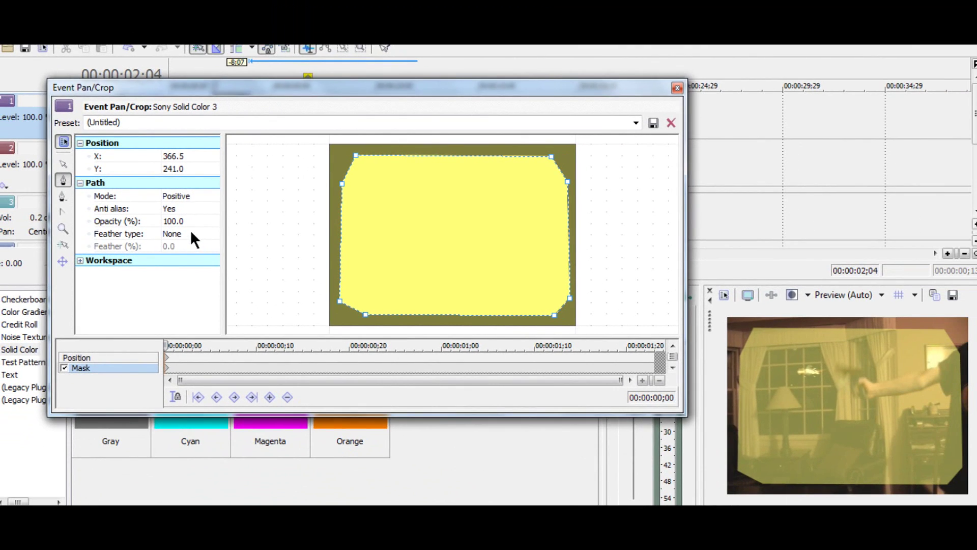
# - Set the yellow event's mask feather type to Both and its feather to 37%
pyautogui.click(223, 259)
pyautogui.click(173, 262)
pyautogui.click(181, 246)
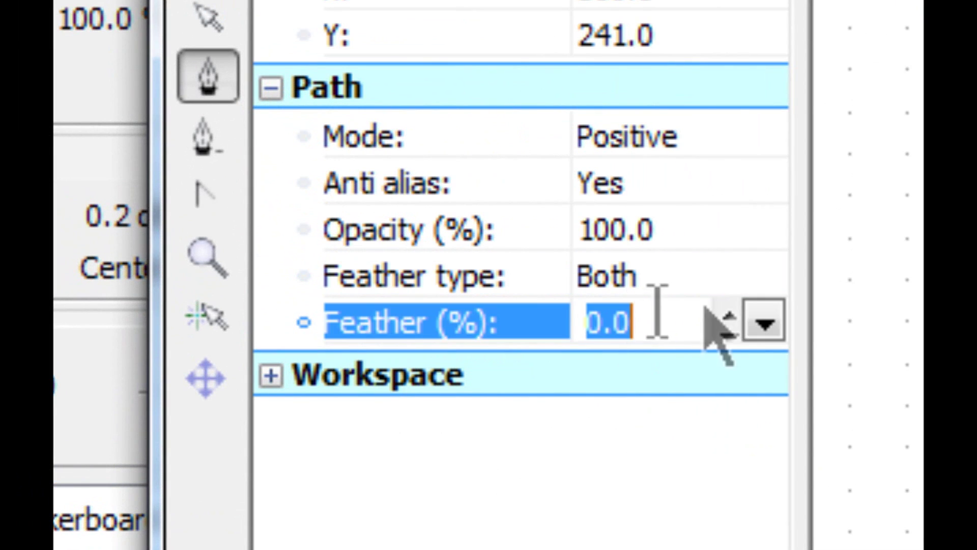
pyautogui.click(214, 246)
pyautogui.moveTo(598, 383); pyautogui.dragTo(722, 349)
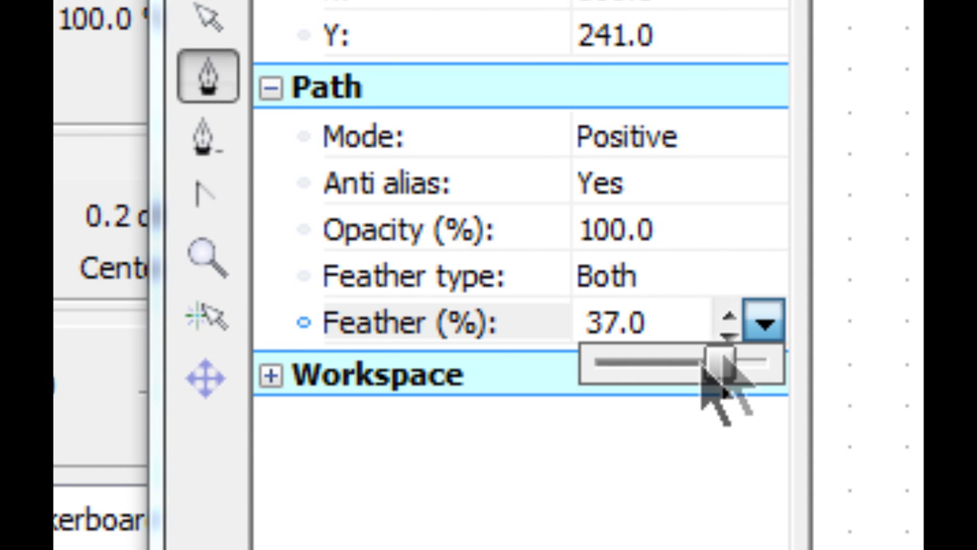
pyautogui.click(707, 454)
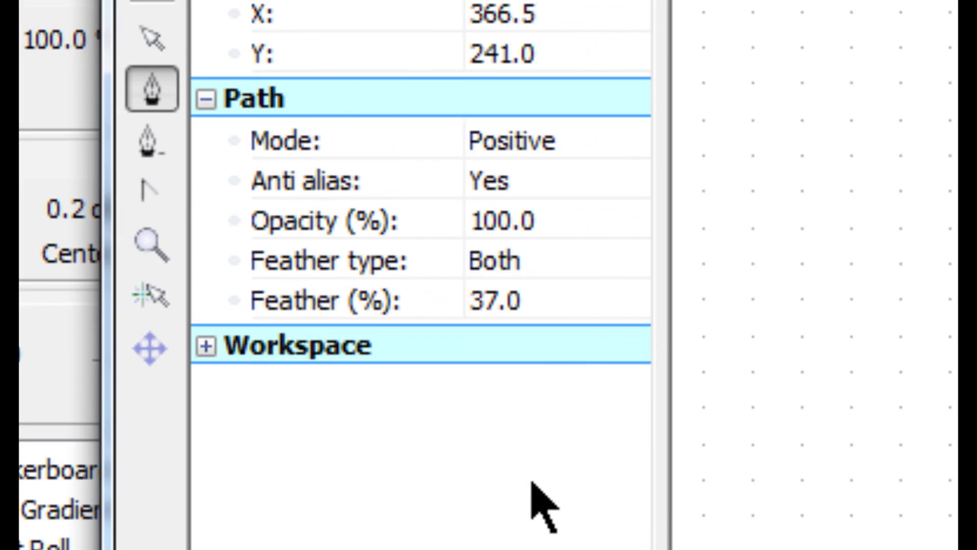
pyautogui.click(567, 240)
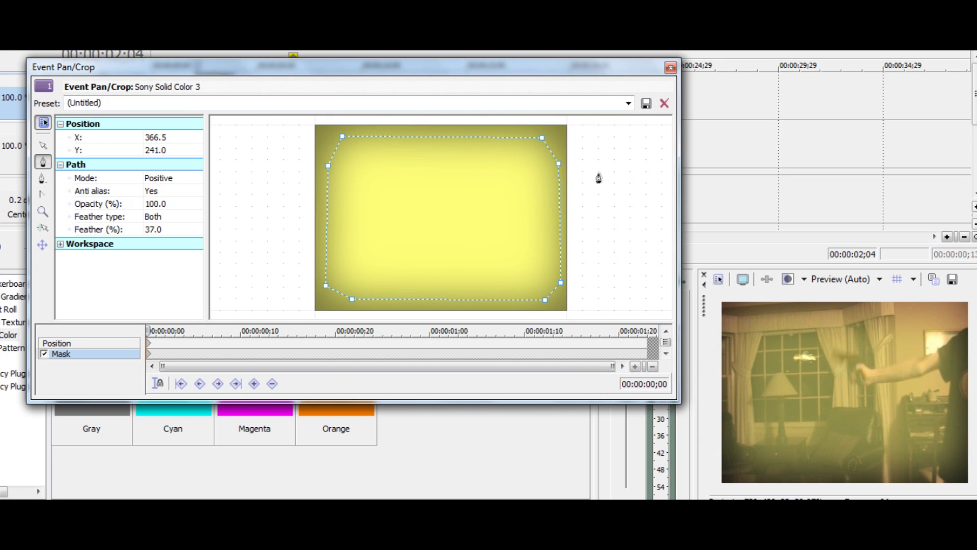
# - Close Event Pan/Crop and lower the yellow event's opacity further to a faint level just above zero
pyautogui.click(559, 169)
pyautogui.click(555, 121)
pyautogui.click(671, 68)
pyautogui.moveTo(214, 99); pyautogui.dragTo(212, 119)
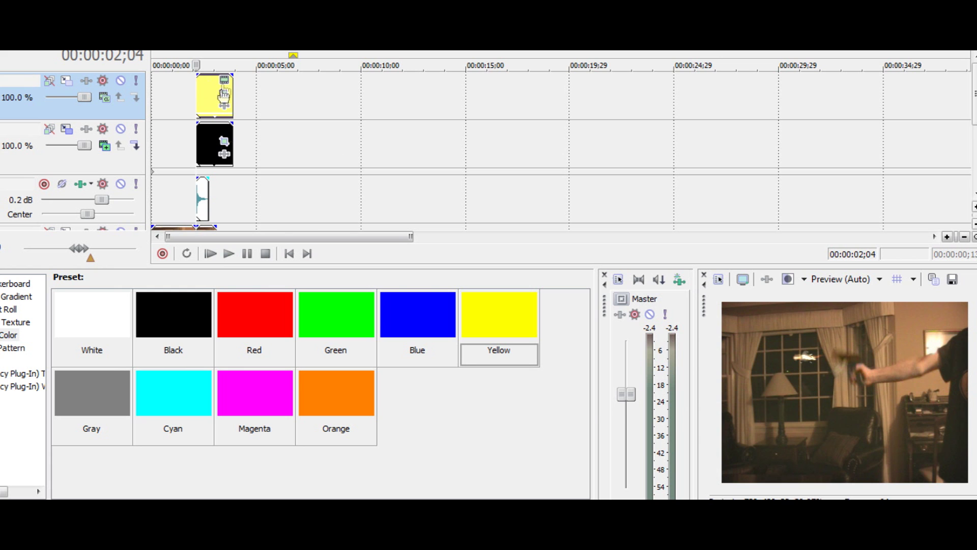
# - Reopen Event Pan/Crop for the yellow event and set the mask's feather to 19.3%
pyautogui.click(223, 93)
pyautogui.click(178, 229)
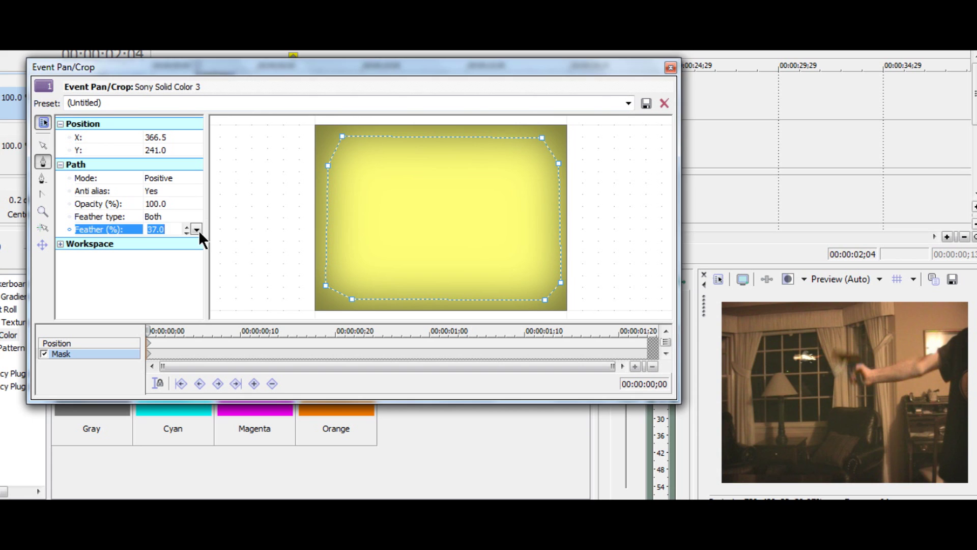
pyautogui.click(197, 230)
pyautogui.moveTo(184, 239)
pyautogui.mouseDown()
pyautogui.moveTo(143, 238)
pyautogui.moveTo(171, 250)
pyautogui.mouseUp()
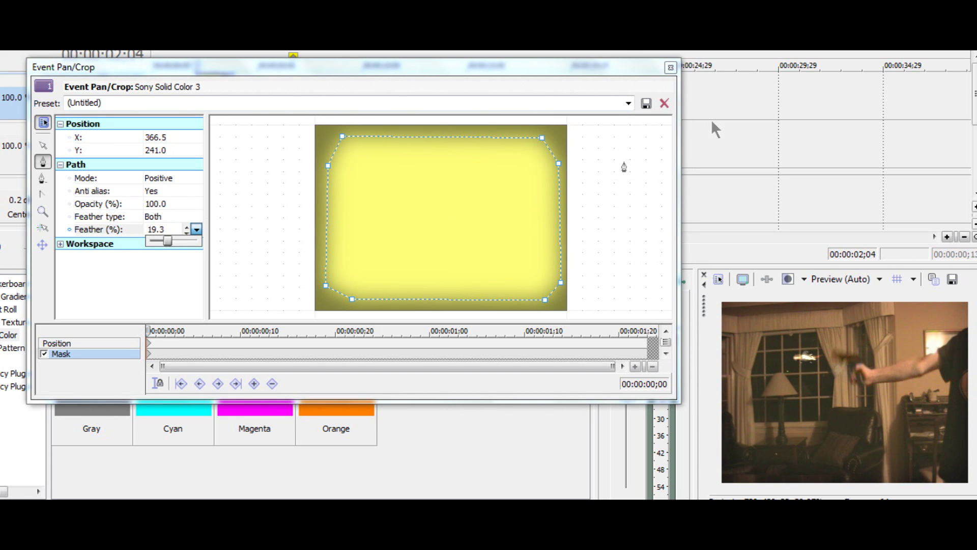
pyautogui.click(685, 56)
pyautogui.click(671, 67)
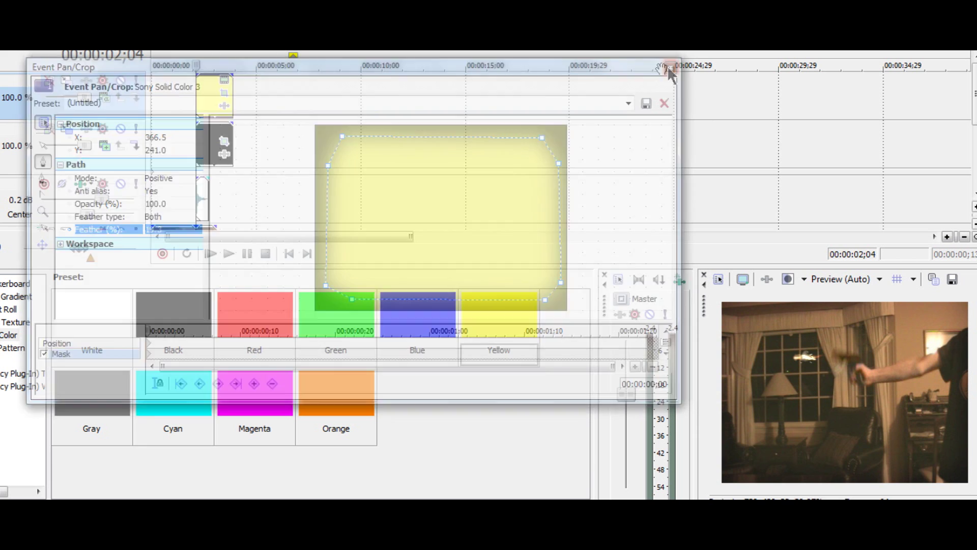
# - Add a fade-in of about 8 frames and a short fade-out to the yellow event
pyautogui.moveTo(194, 76); pyautogui.dragTo(202, 75)
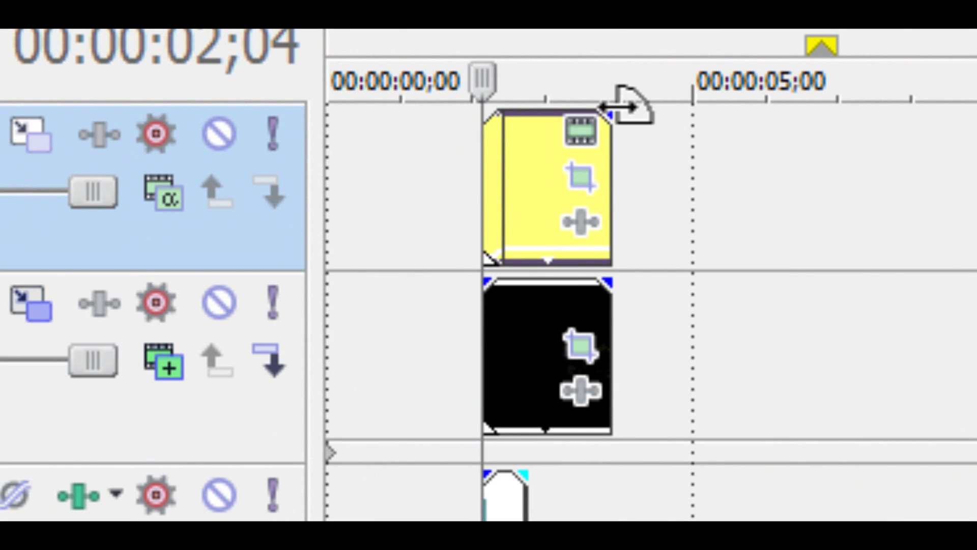
pyautogui.moveTo(612, 108)
pyautogui.mouseDown()
pyautogui.moveTo(585, 107)
pyautogui.moveTo(606, 109)
pyautogui.mouseUp()
# - Shorten the yellow event by 1;19 from its end so it lasts only a few frames at the start of the flash
pyautogui.scroll(-3, 872, 284)
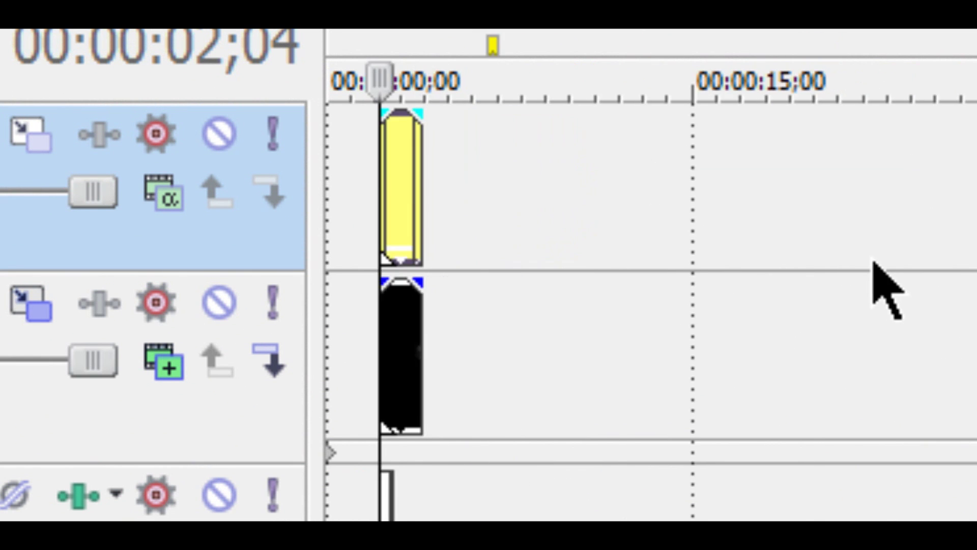
pyautogui.scroll(3, 888, 288)
pyautogui.scroll(8, 876, 262)
pyautogui.scroll(-1, 875, 270)
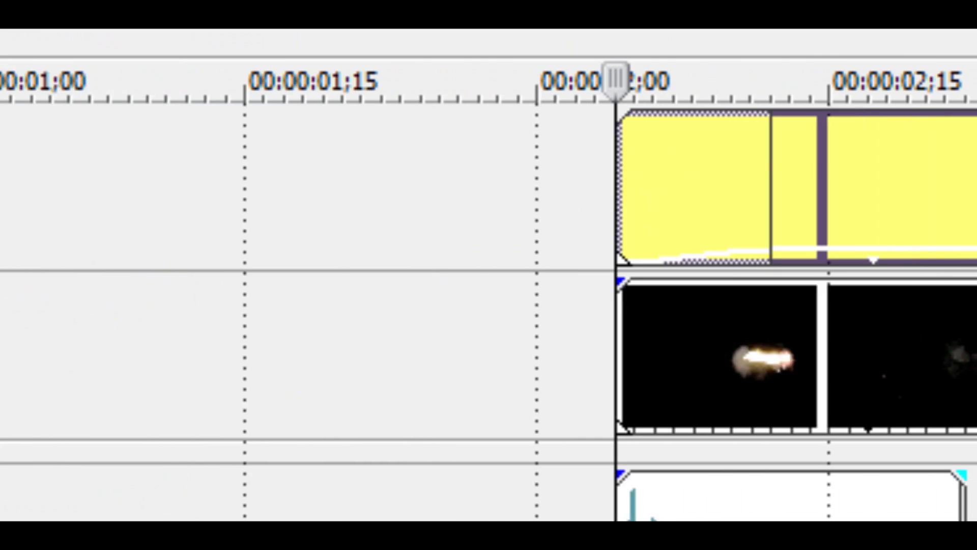
pyautogui.hotkey('ctrl', 'shift', 'Down')
pyautogui.hotkey('ctrl', 'shift', 'Down')
pyautogui.hotkey('ctrl', 'shift', 'Down')
pyautogui.hotkey('ctrl', 'shift', 'Down')
pyautogui.hotkey('ctrl', 'shift', 'Down')
pyautogui.hotkey('ctrl', 'shift', 'Down')
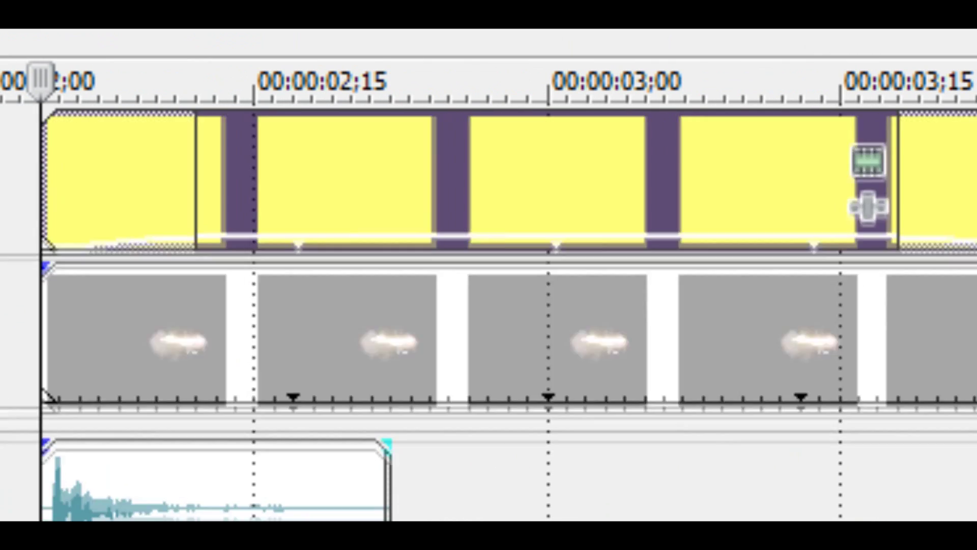
pyautogui.hotkey('ctrl', 'shift', 'Down')
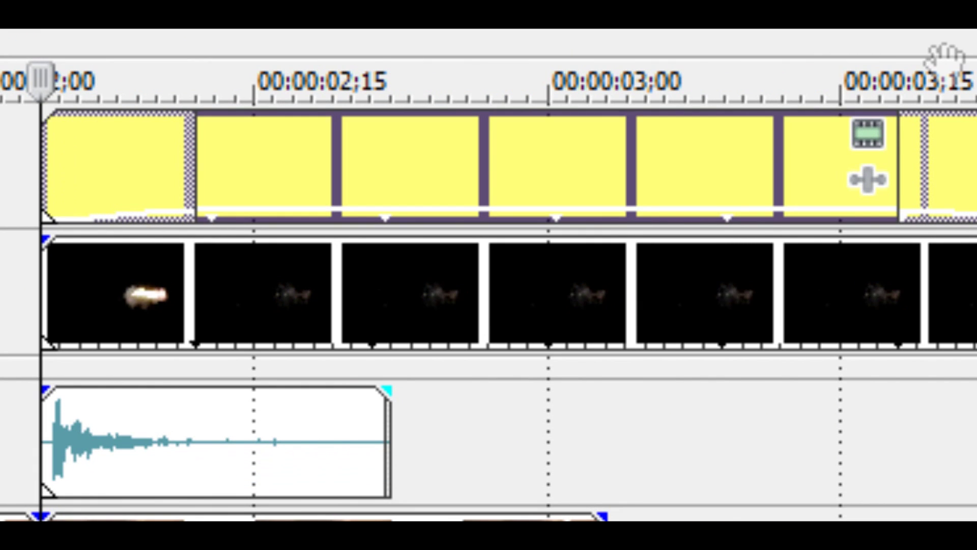
pyautogui.moveTo(899, 214); pyautogui.dragTo(120, 216)
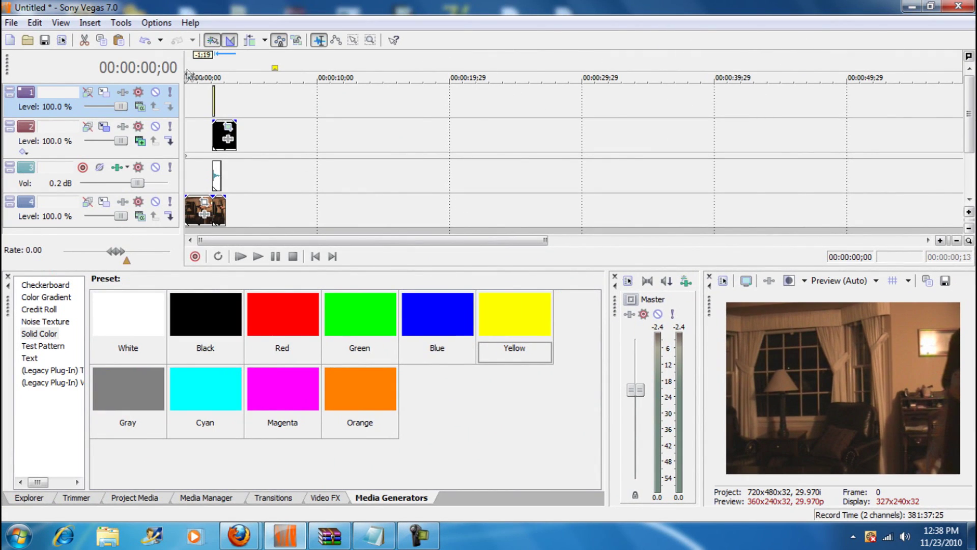
# - Start rendering the finished shot to a media file
pyautogui.click(122, 23)
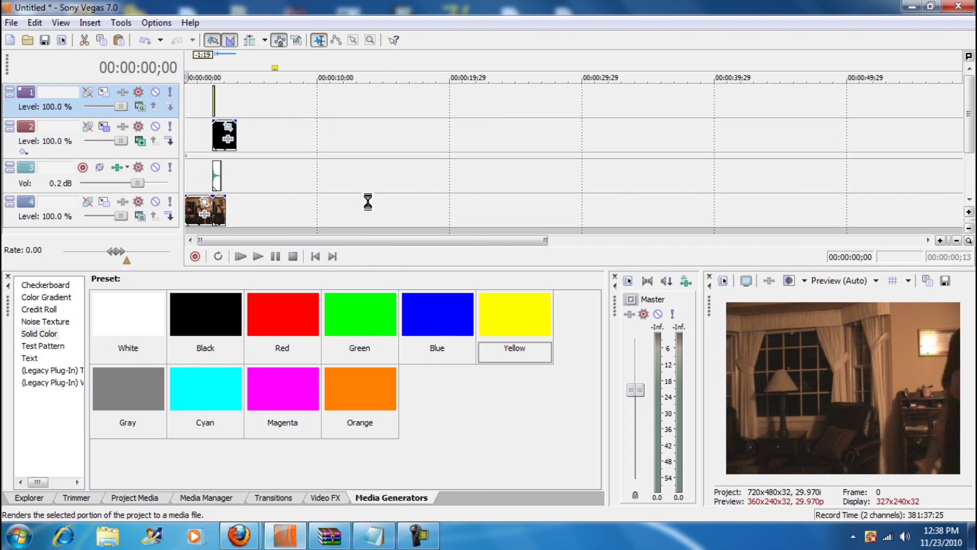
pyautogui.press('Return')
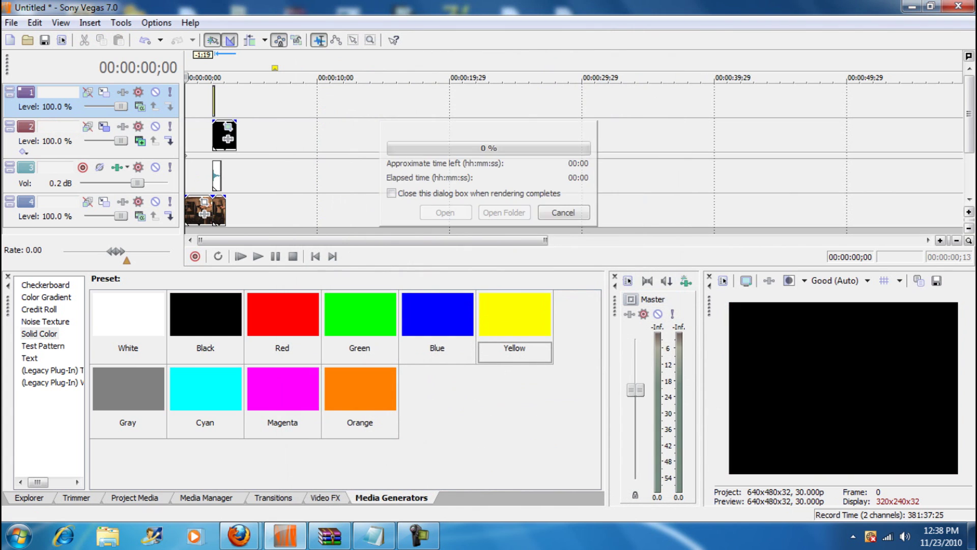